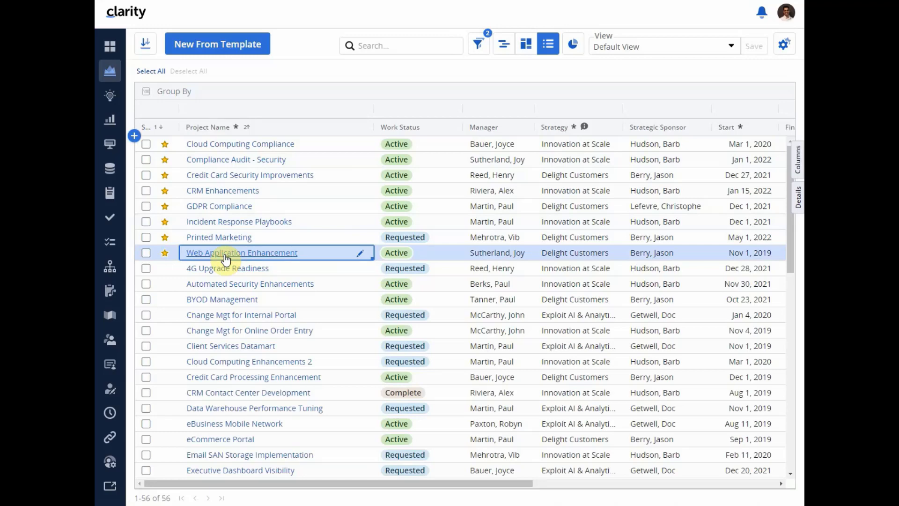
- Open the expanded to-do list of the Dependent on Datamart performance risk in the Web Application Enhancement project and check its available columns
{"action": "left_click", "coordinate": [224, 255]}
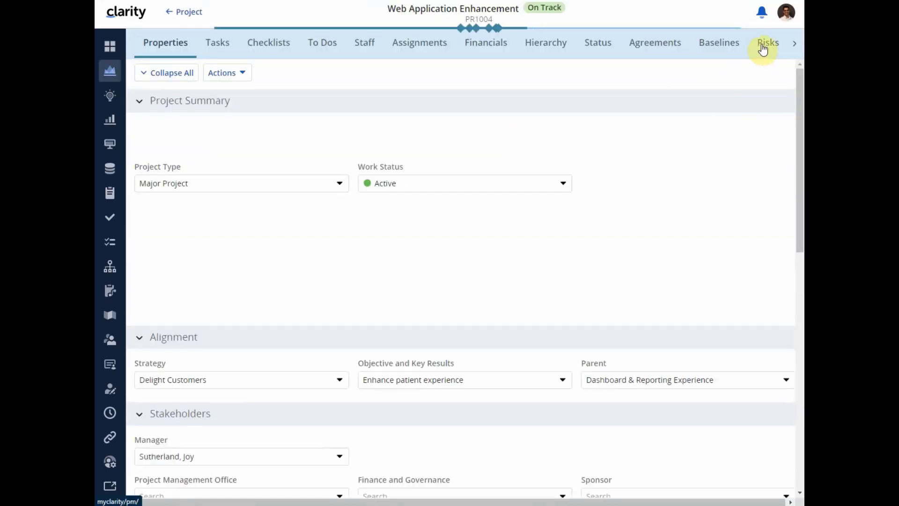
{"action": "left_click", "coordinate": [762, 47]}
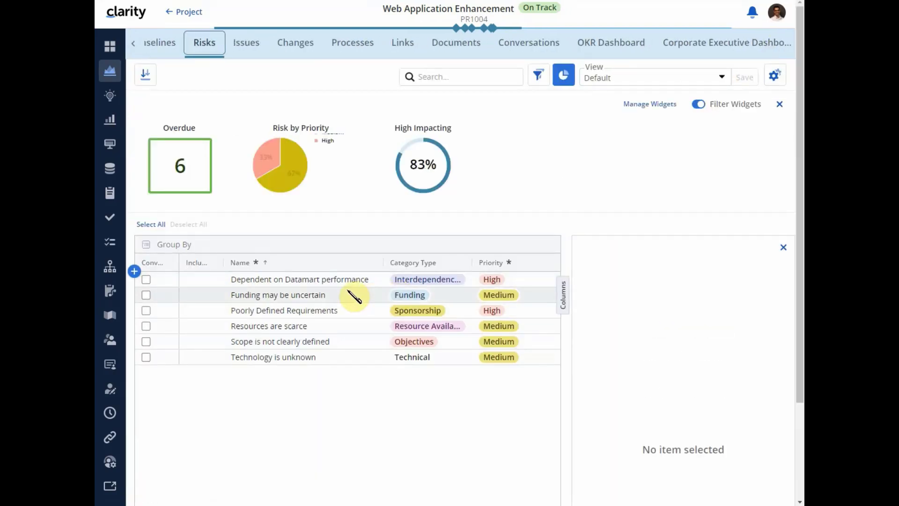
{"action": "left_click", "coordinate": [328, 284]}
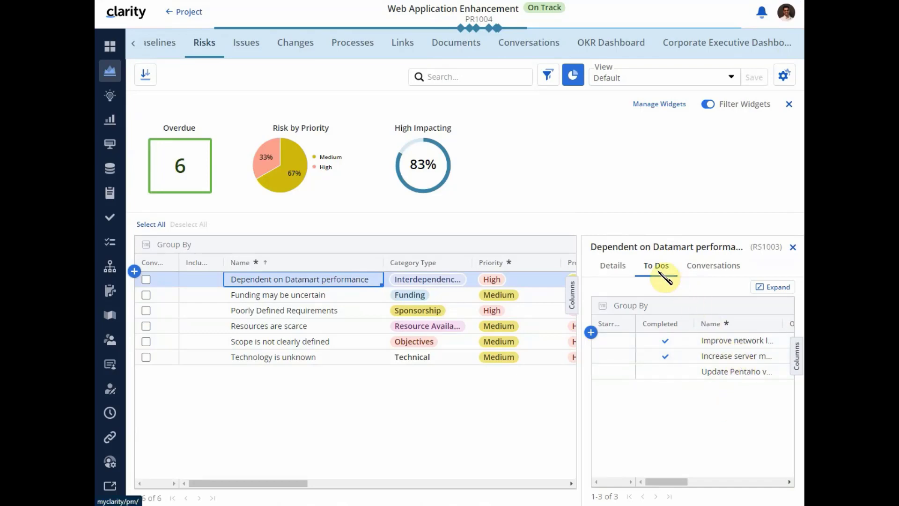
{"action": "left_click", "coordinate": [769, 293]}
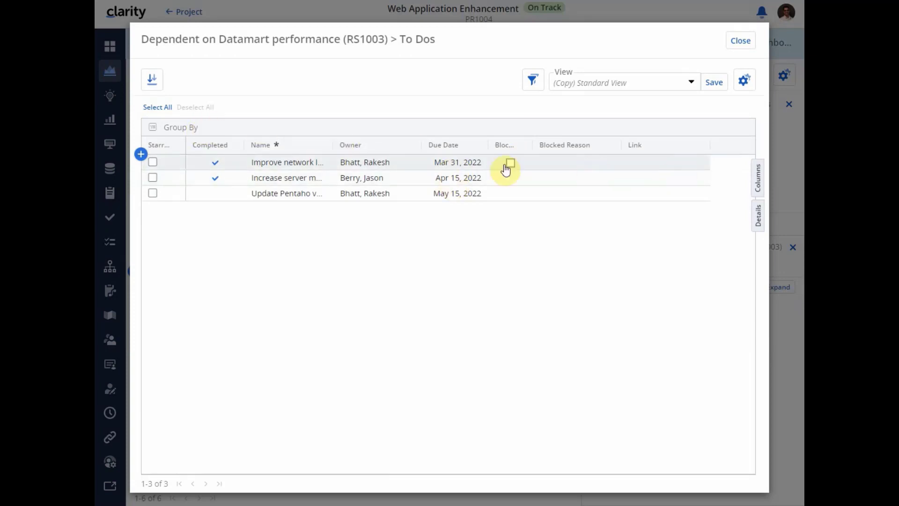
{"action": "left_click", "coordinate": [758, 186]}
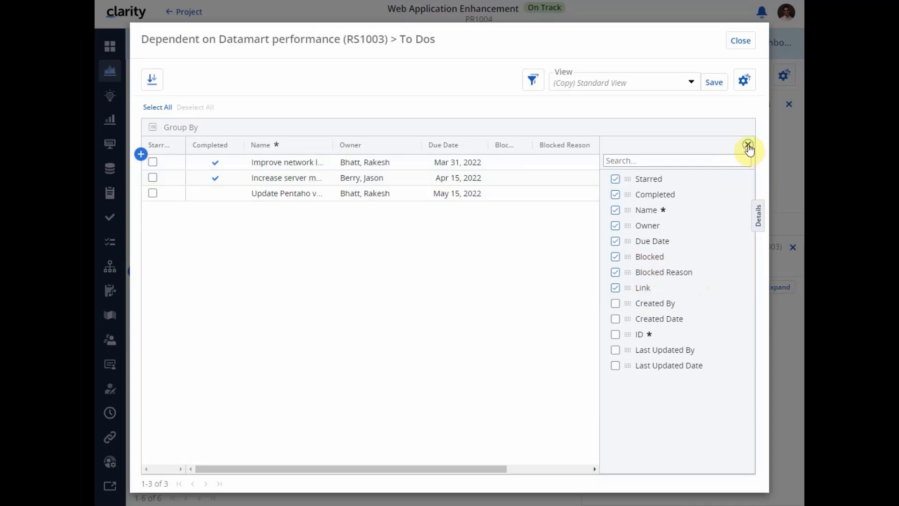
{"action": "left_click", "coordinate": [747, 145]}
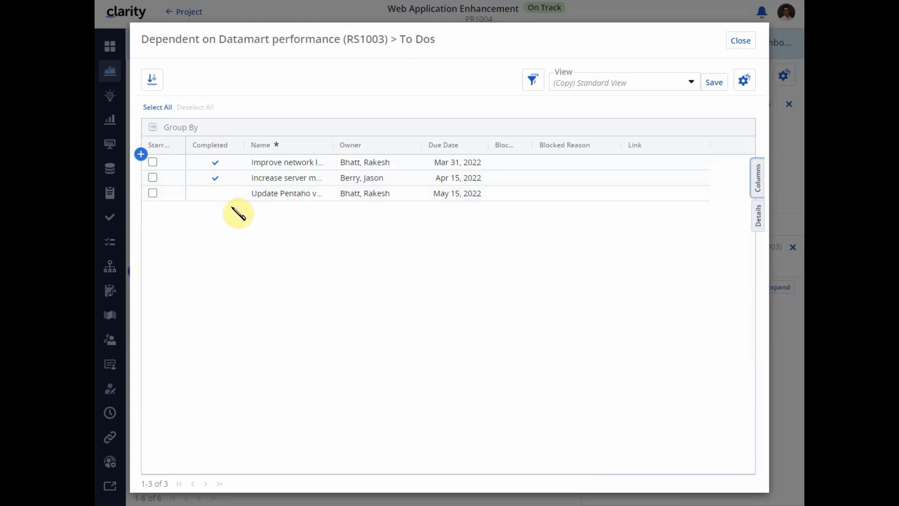
- Add a to-do named My risk todo to the risk, assign an owner, and set its due date to May 17, 2022
{"action": "left_click", "coordinate": [140, 154]}
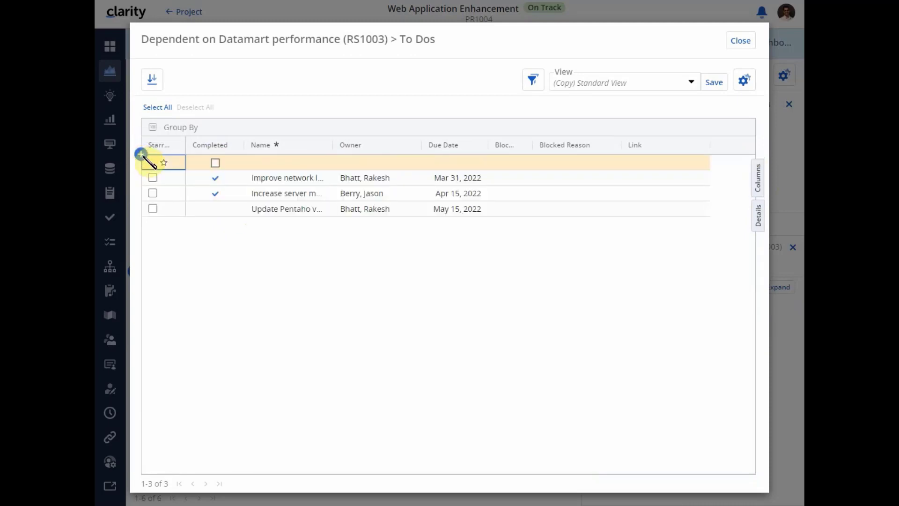
{"action": "left_click", "coordinate": [271, 163]}
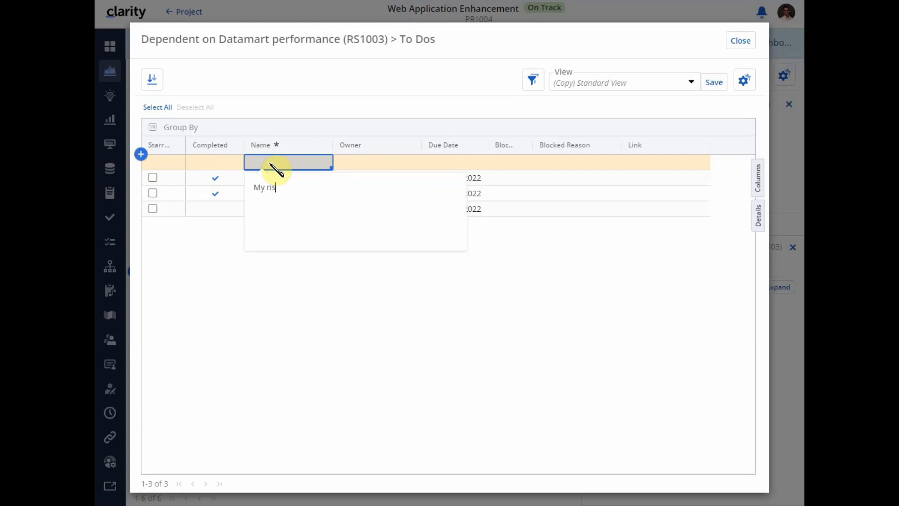
{"action": "key", "text": "Tab"}
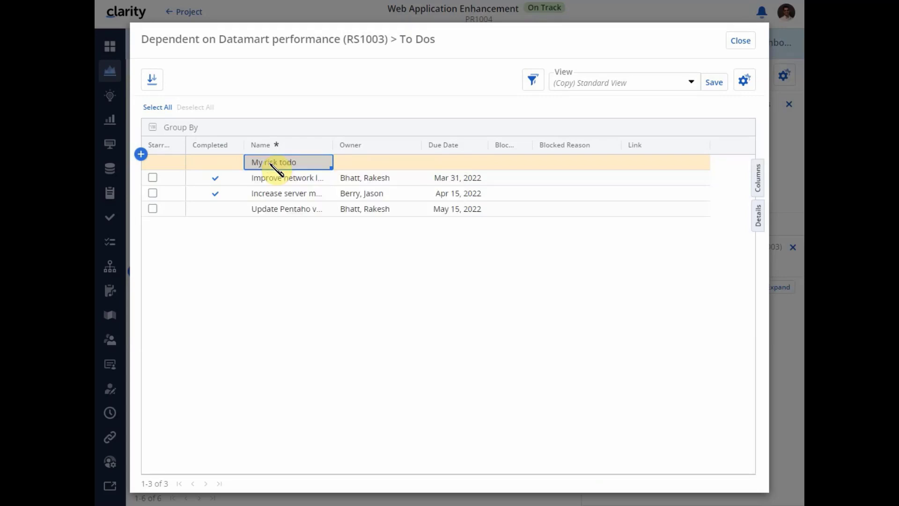
{"action": "left_click", "coordinate": [383, 214]}
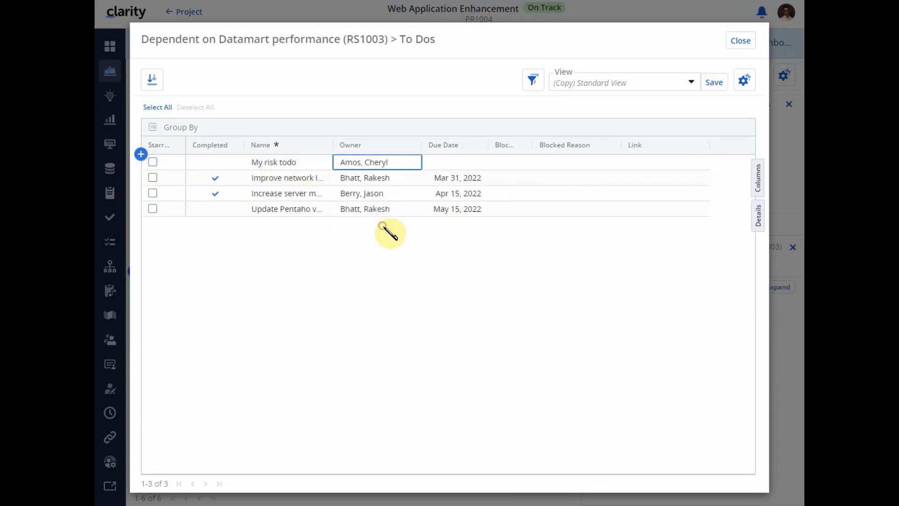
{"action": "left_click", "coordinate": [448, 163]}
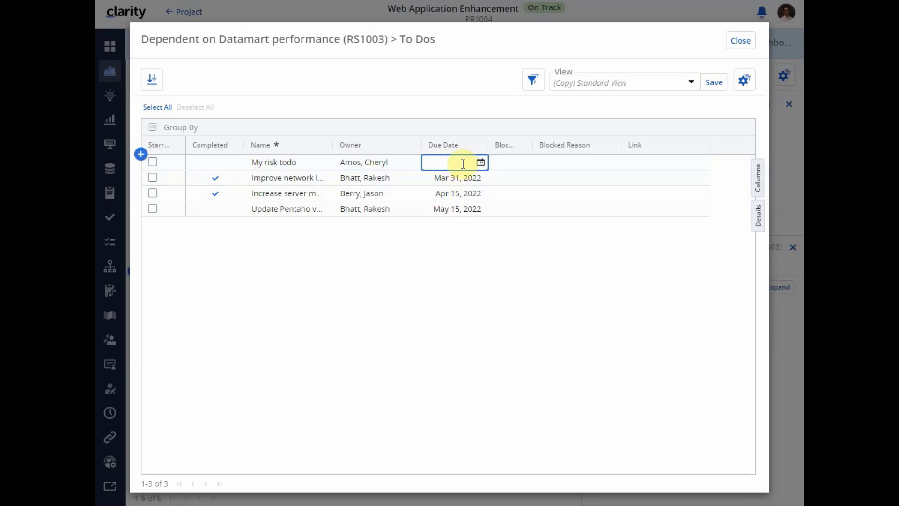
{"action": "left_click", "coordinate": [481, 163]}
{"action": "left_click", "coordinate": [426, 265]}
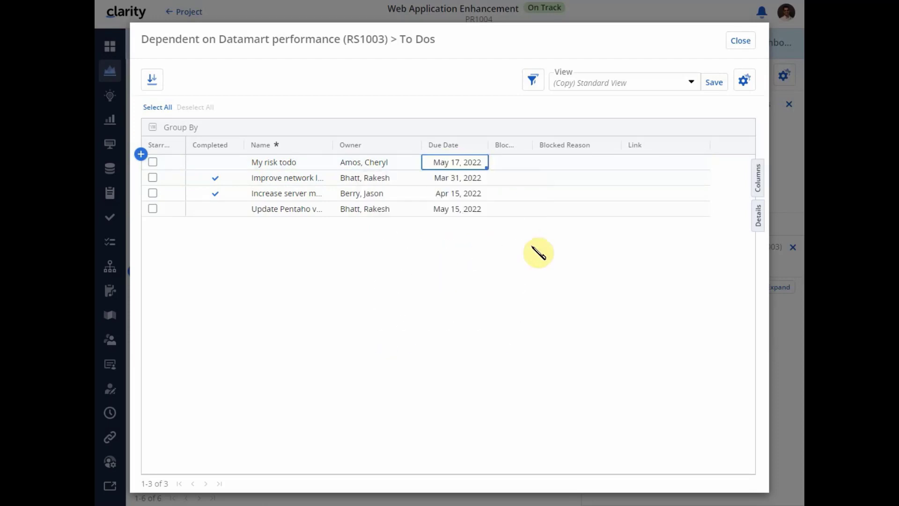
- Mark My risk todo as blocked with the reason "Blocked to do", leave its link empty, and close the expanded list
{"action": "left_click", "coordinate": [510, 164]}
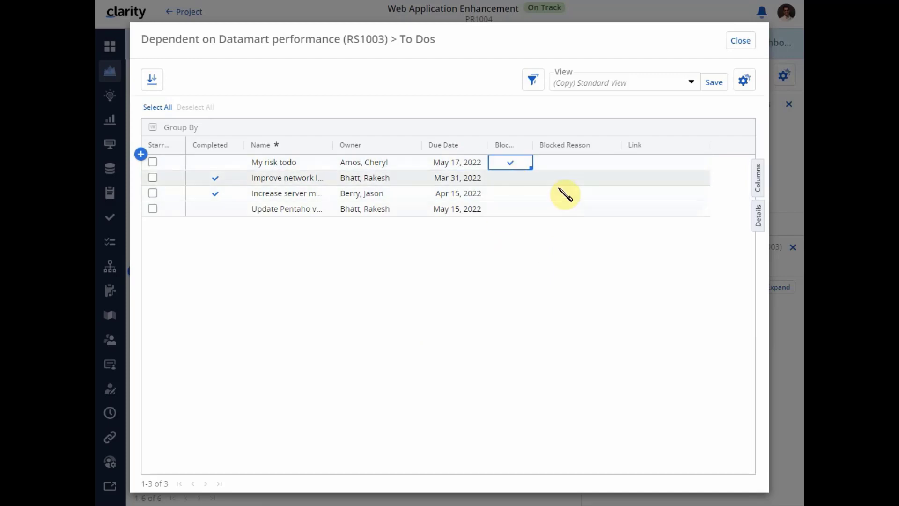
{"action": "left_click", "coordinate": [557, 163]}
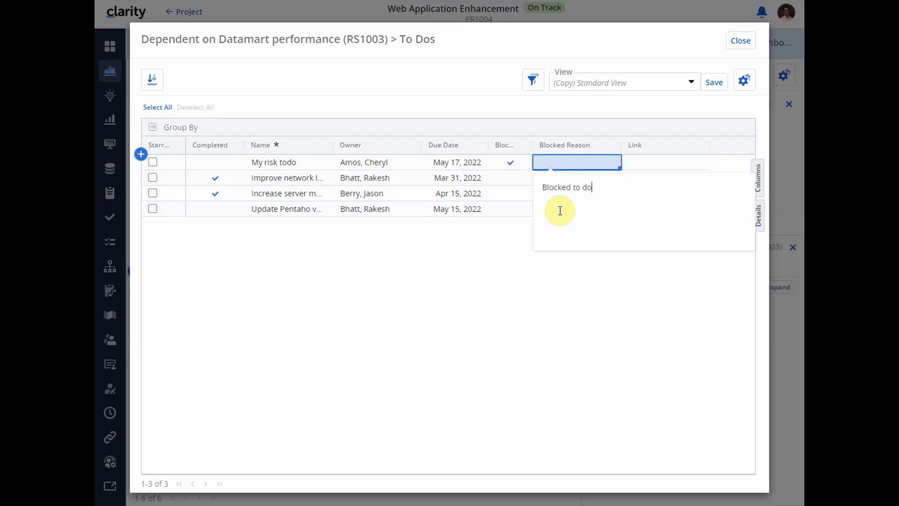
{"action": "left_click", "coordinate": [554, 315]}
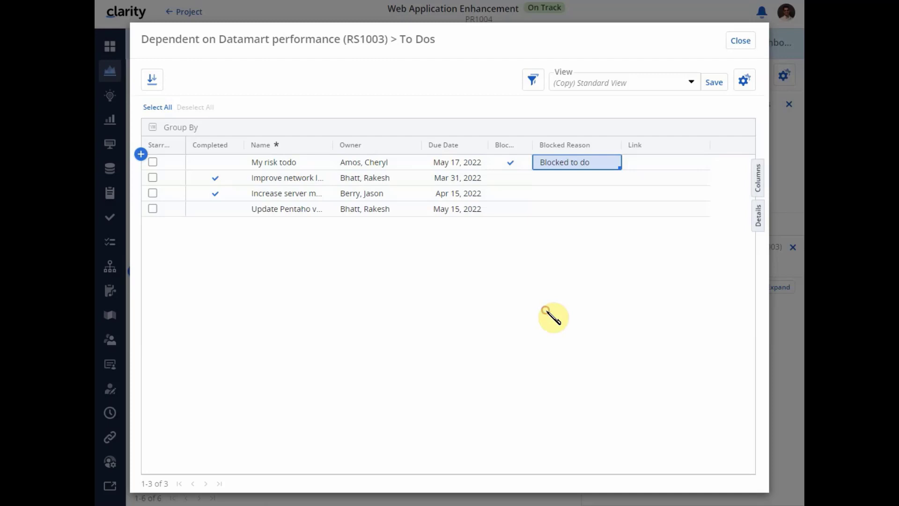
{"action": "left_click", "coordinate": [656, 165]}
{"action": "left_click", "coordinate": [649, 161]}
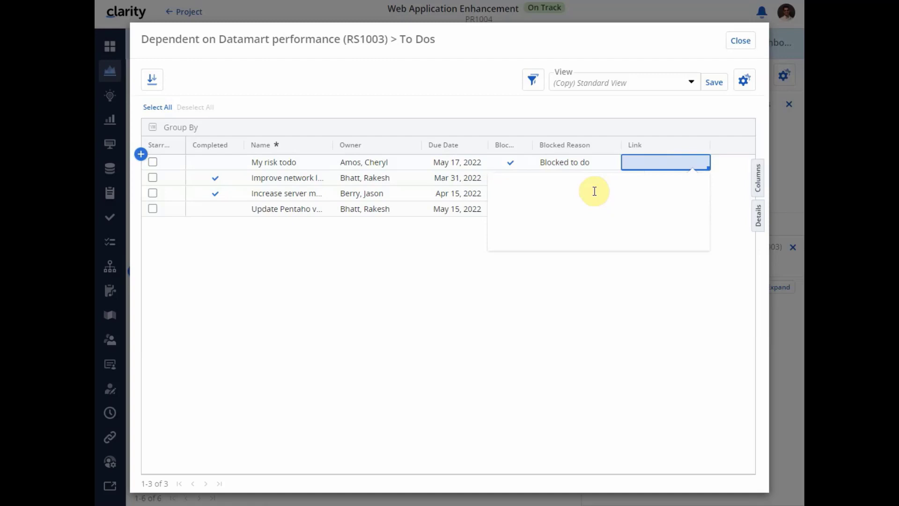
{"action": "left_click", "coordinate": [416, 275]}
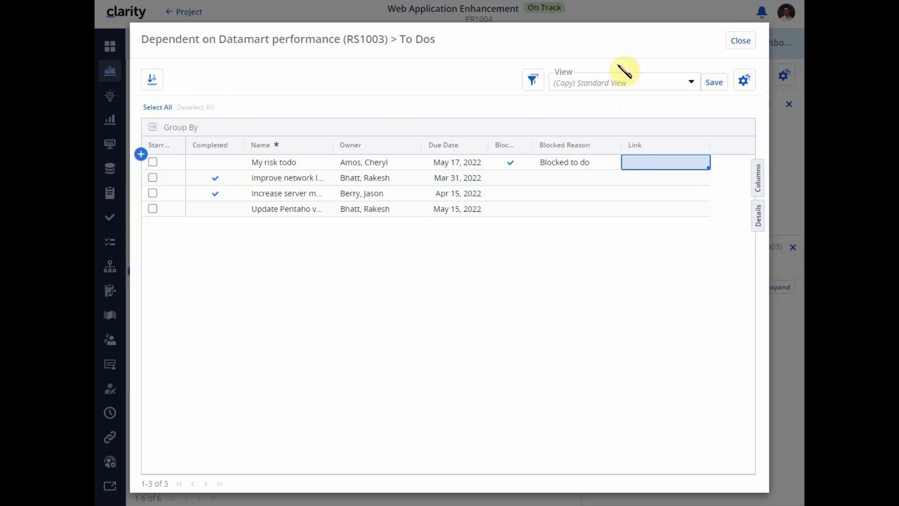
{"action": "left_click", "coordinate": [740, 44]}
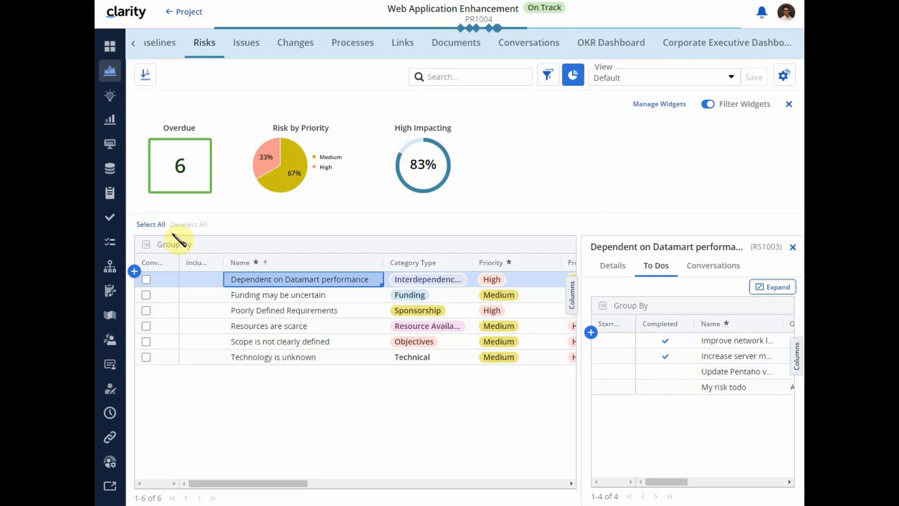
- Open the risk to-dos in the global To Dos workspace and review the collapsed column groups available for the grid
{"action": "left_click", "coordinate": [112, 248]}
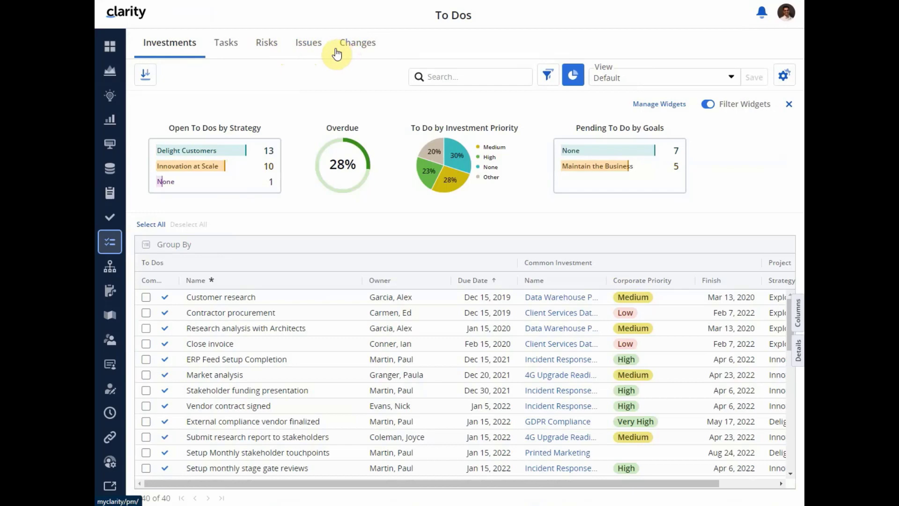
{"action": "left_click", "coordinate": [270, 49]}
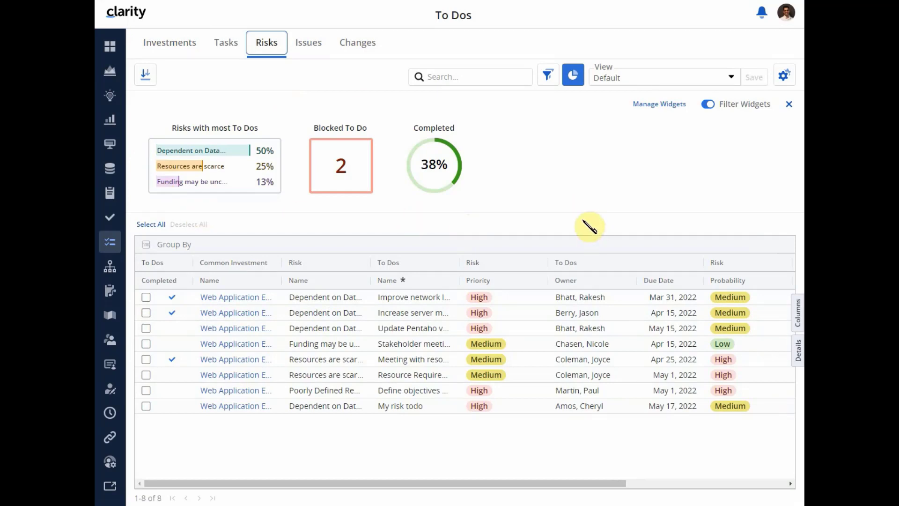
{"action": "left_click", "coordinate": [795, 318]}
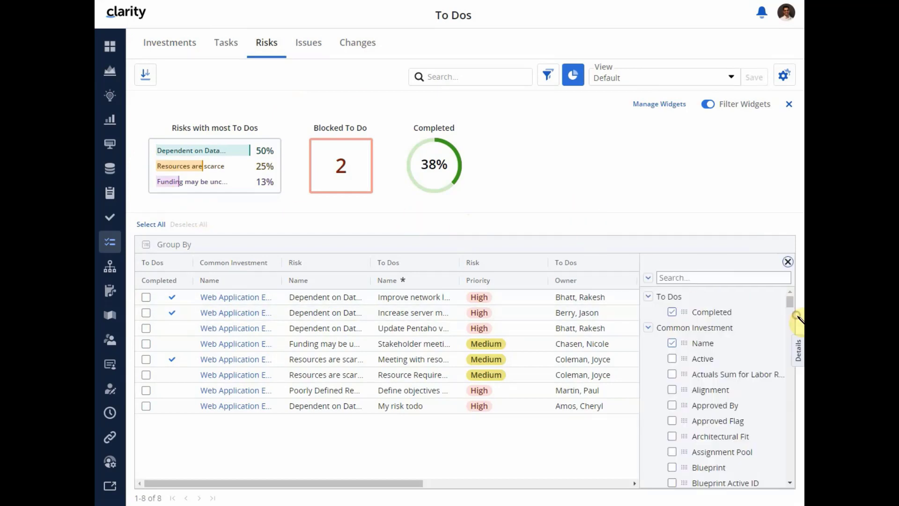
{"action": "left_click", "coordinate": [648, 277]}
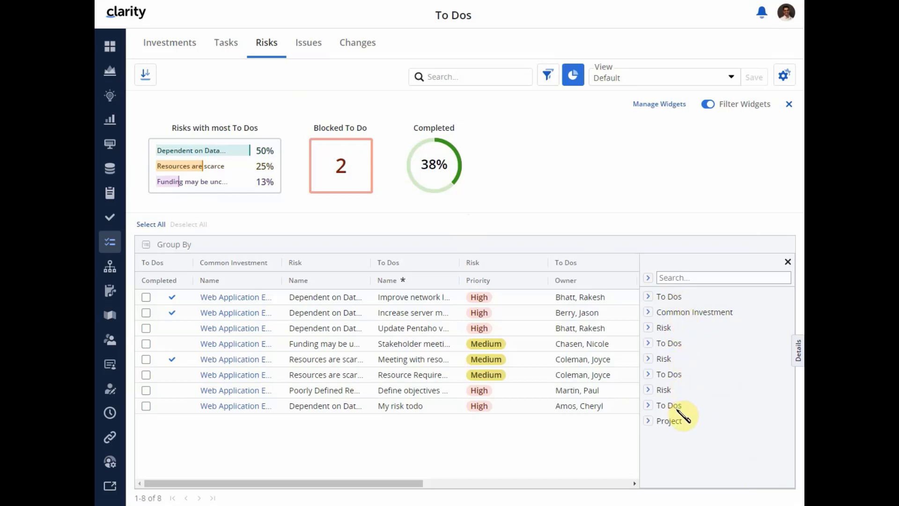
{"action": "left_click", "coordinate": [788, 262]}
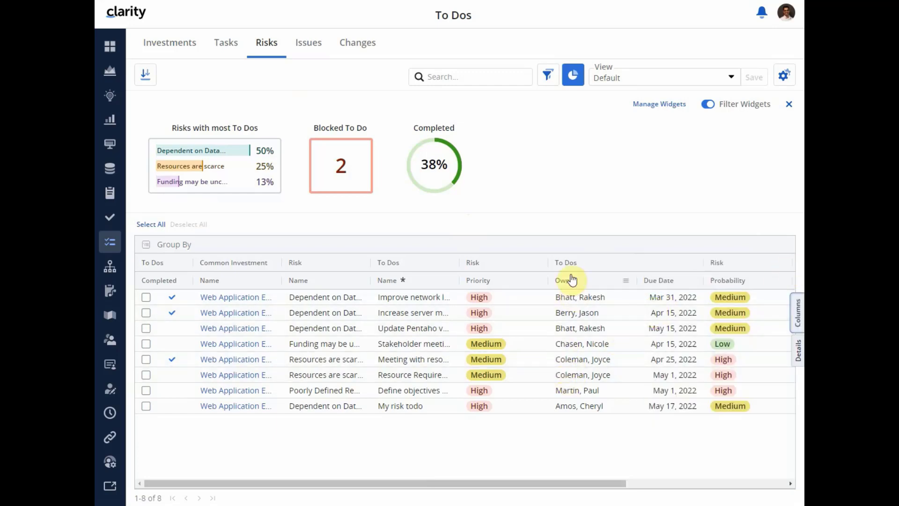
- Review the risk to-do grid's columns and reassign the Poorly Defined Requirements risk's to-do to a different owner
{"action": "left_click_drag", "start_coordinate": [526, 483], "coordinate": [700, 495]}
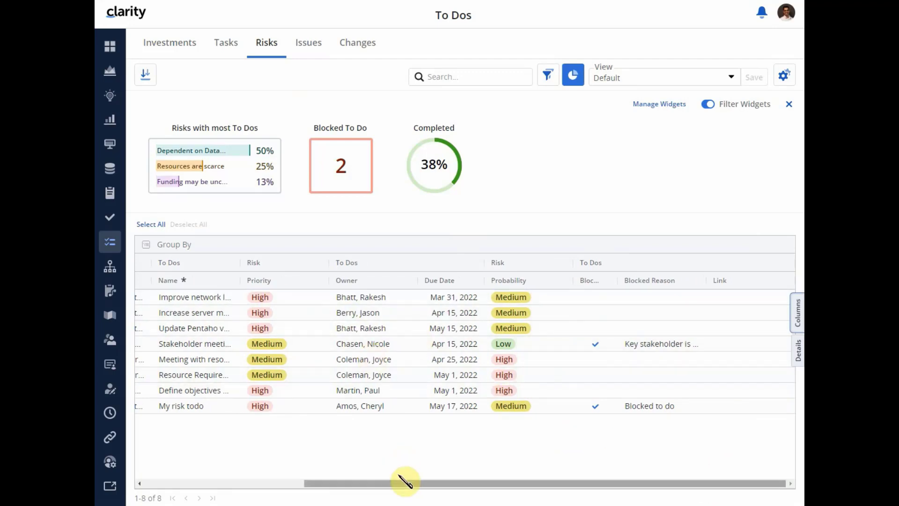
{"action": "left_click_drag", "start_coordinate": [405, 493], "coordinate": [268, 490]}
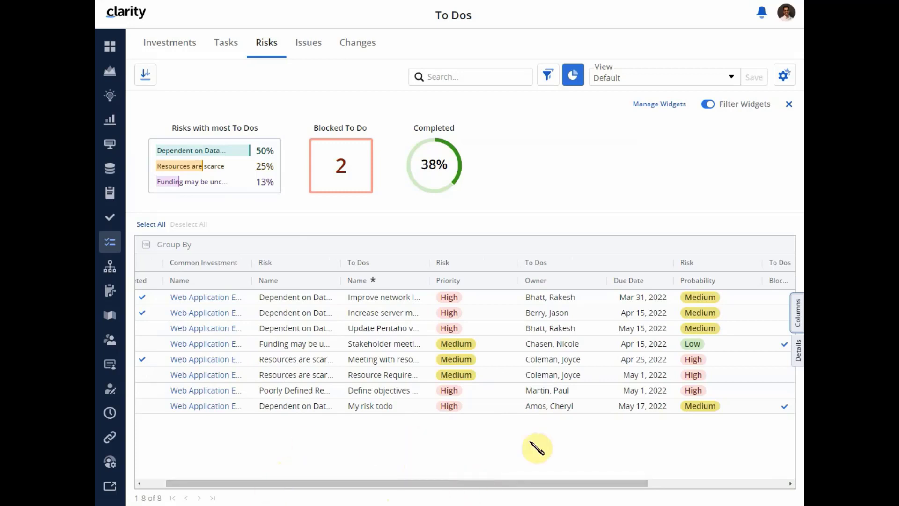
{"action": "left_click", "coordinate": [566, 393]}
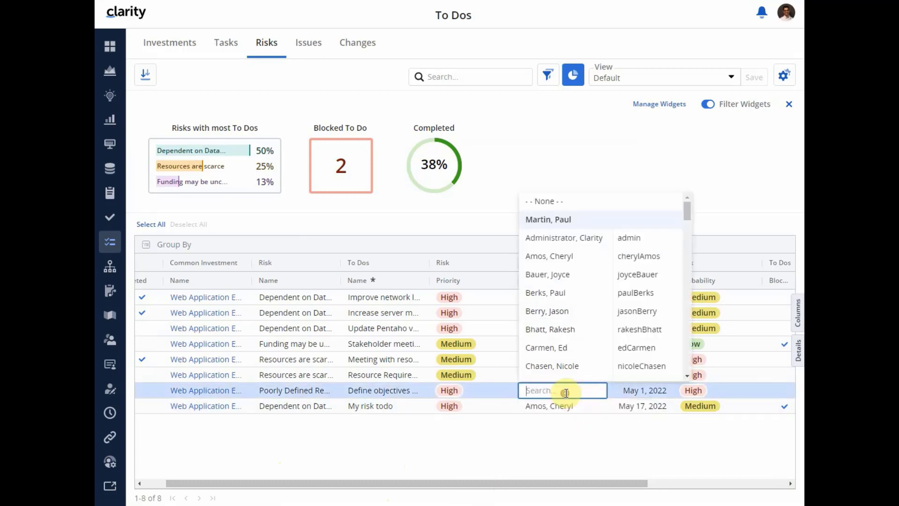
{"action": "left_click", "coordinate": [568, 311]}
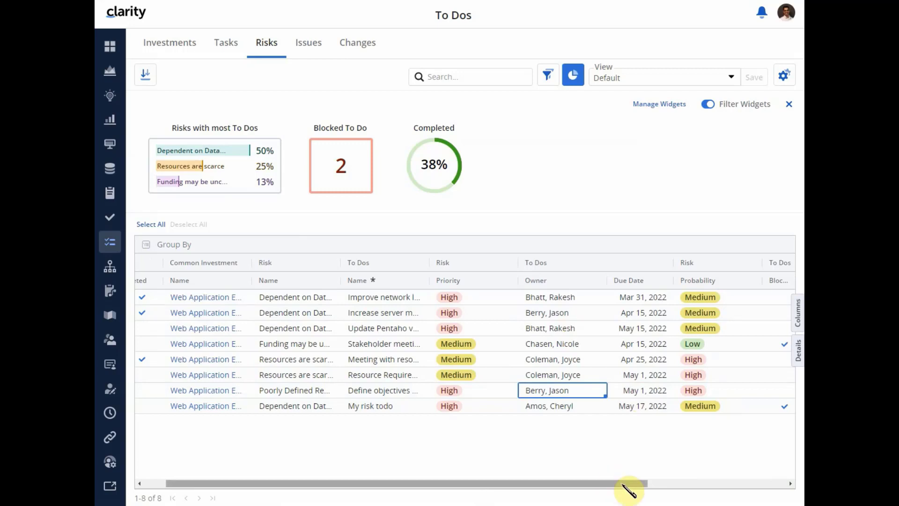
- Open the modules of the Project - Default blueprint in Administration
{"action": "left_click", "coordinate": [112, 465]}
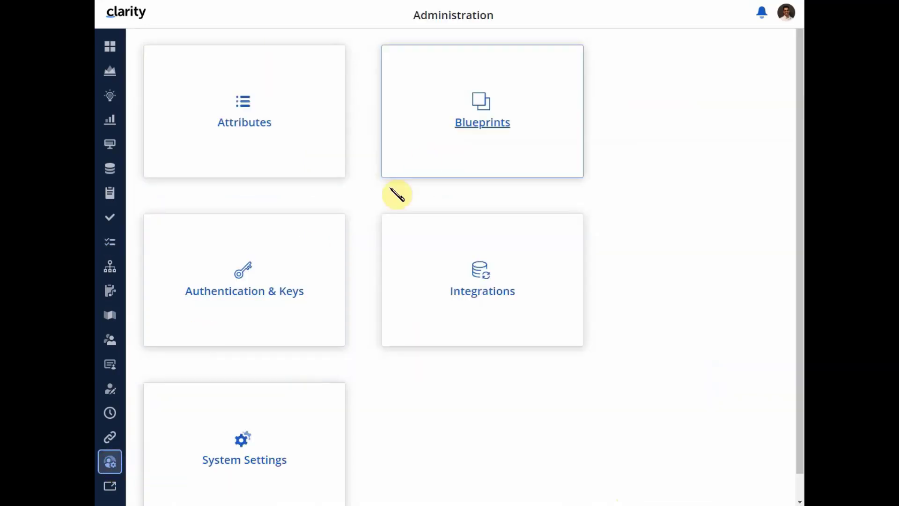
{"action": "left_click", "coordinate": [449, 146]}
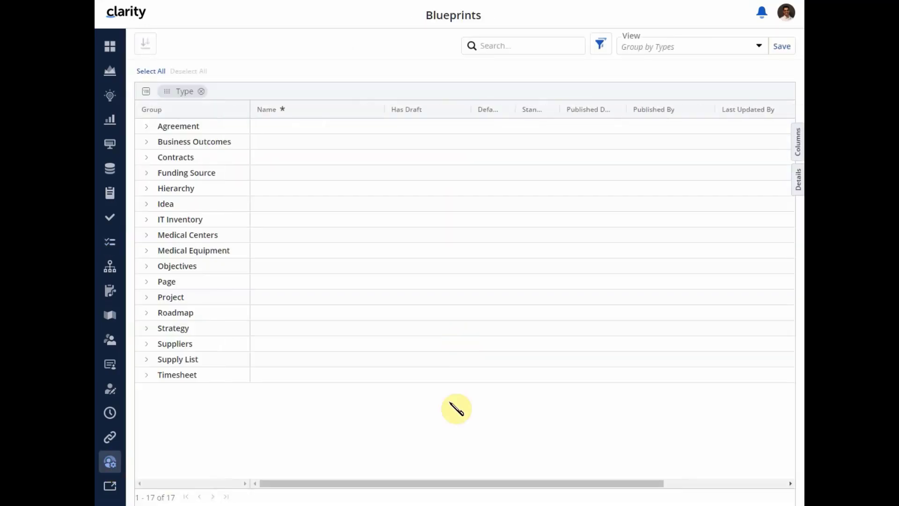
{"action": "left_click", "coordinate": [150, 298]}
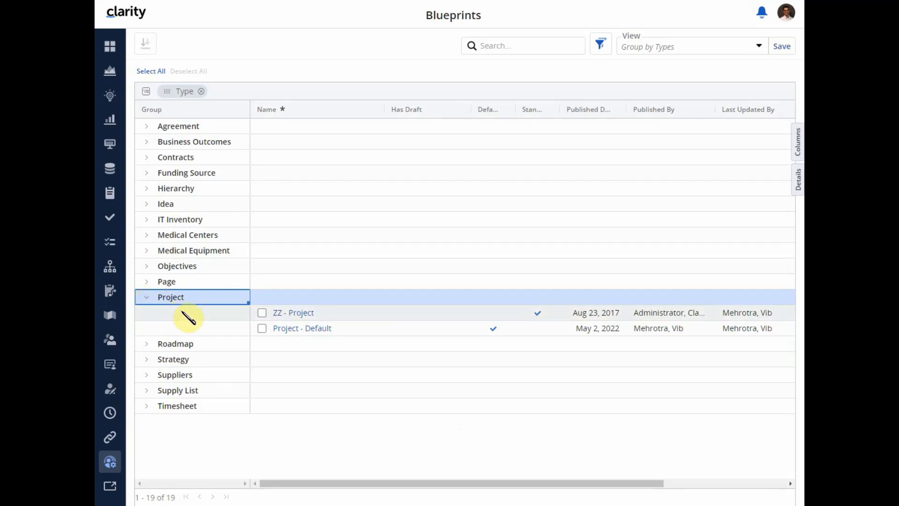
{"action": "left_click", "coordinate": [296, 332]}
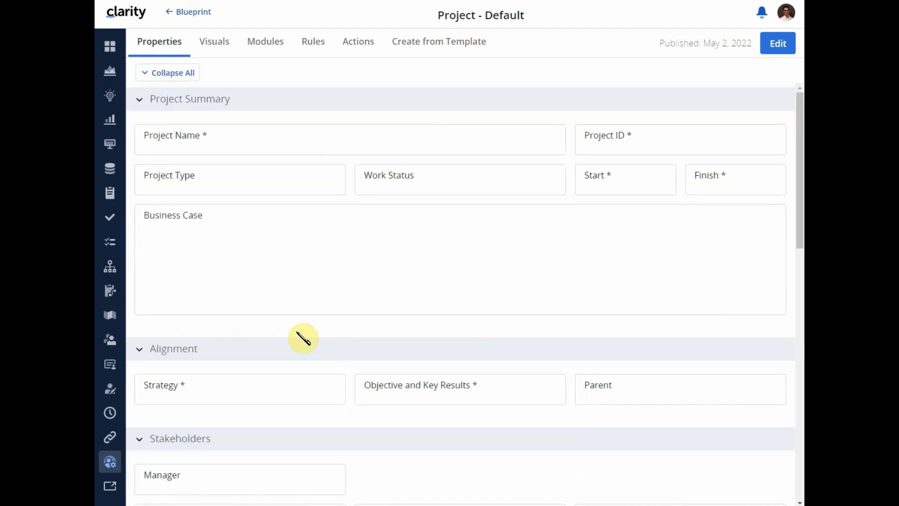
{"action": "left_click", "coordinate": [272, 45]}
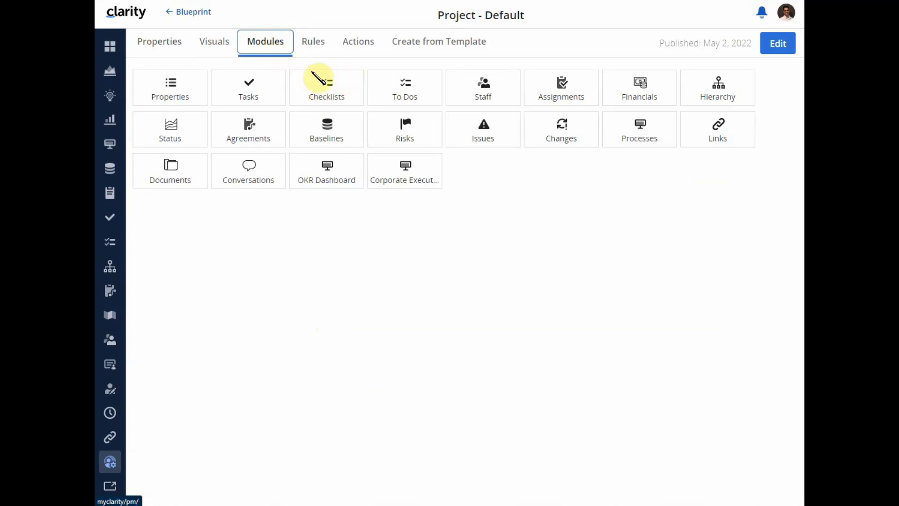
- Edit the Project - Default blueprint and reorder its modules so Checklists sits between Properties and Tasks
{"action": "left_click", "coordinate": [776, 43]}
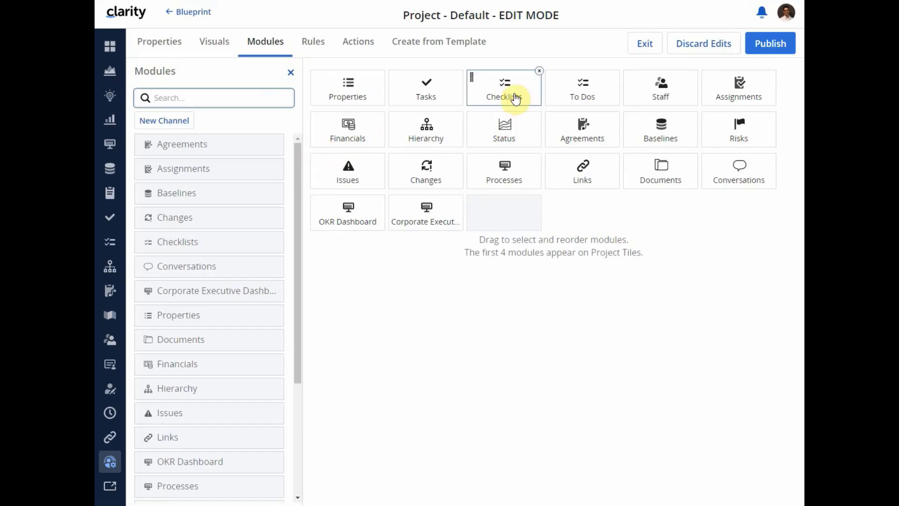
{"action": "left_click_drag", "start_coordinate": [515, 99], "coordinate": [584, 94]}
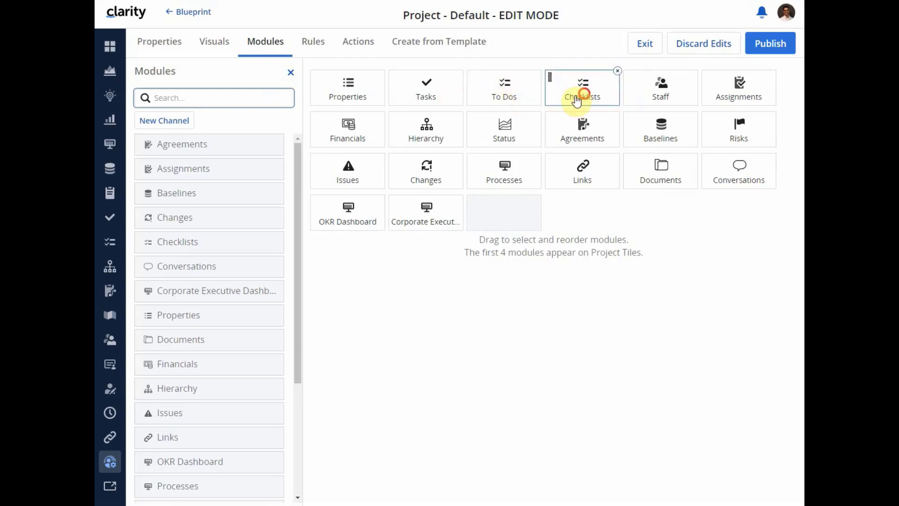
{"action": "left_click_drag", "start_coordinate": [580, 96], "coordinate": [401, 94]}
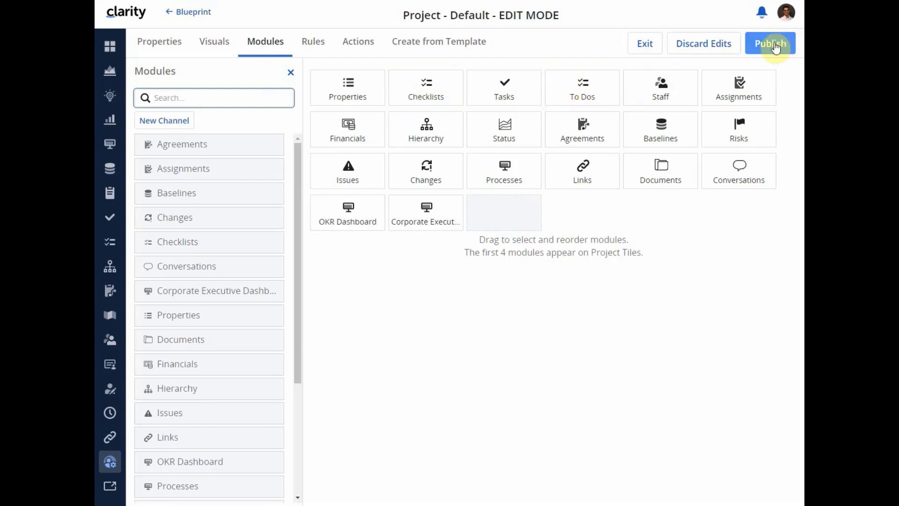
- Publish the Project - Default blueprint edits and open the checklists of the Incident Response Playbooks project
{"action": "left_click", "coordinate": [774, 46]}
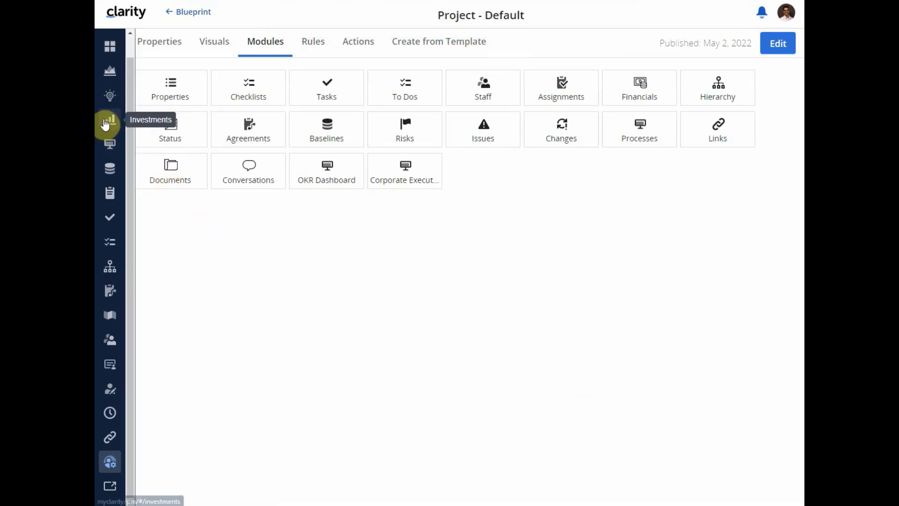
{"action": "left_click", "coordinate": [107, 123]}
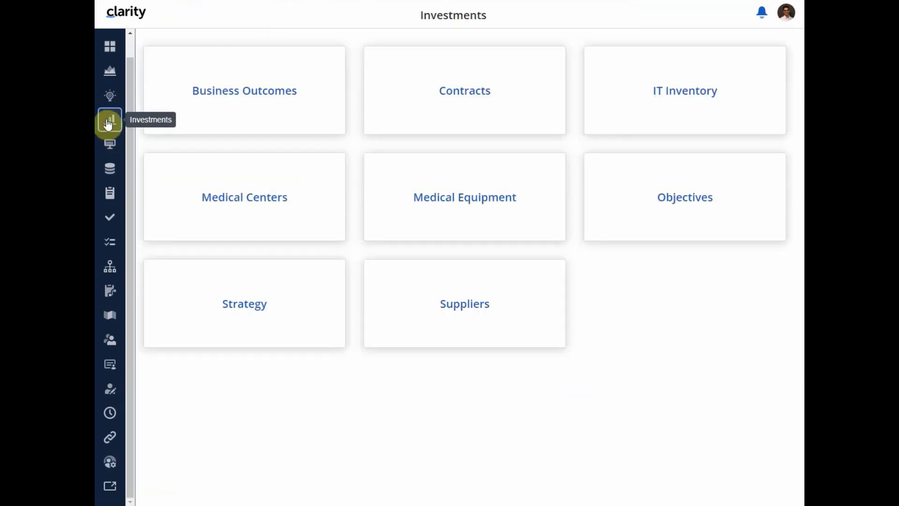
{"action": "left_click", "coordinate": [110, 74]}
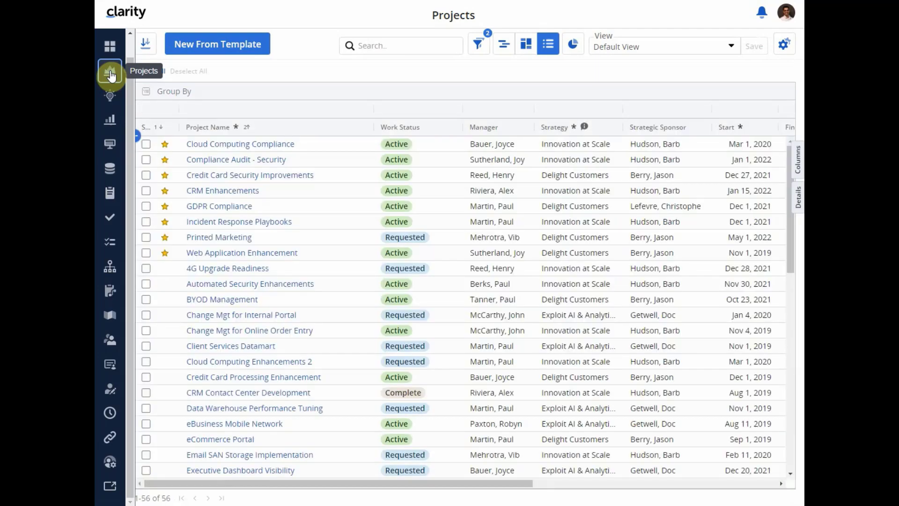
{"action": "left_click", "coordinate": [231, 224]}
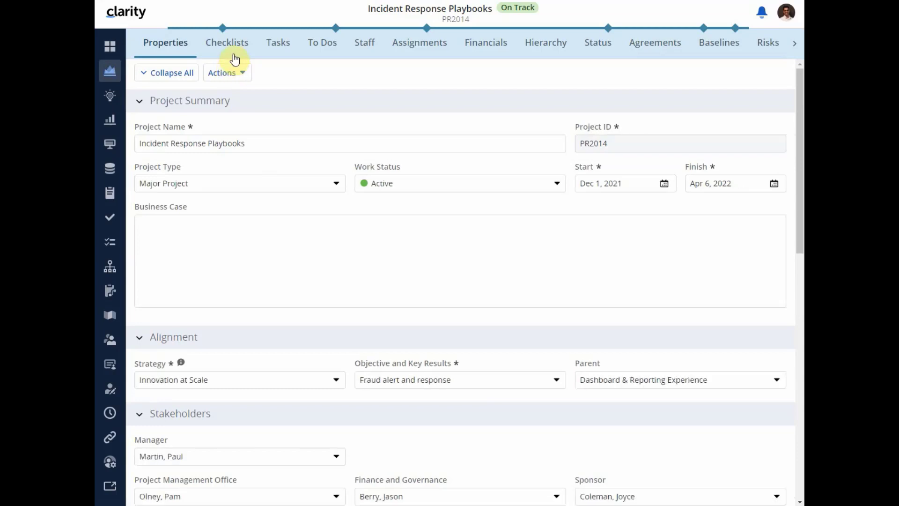
{"action": "left_click", "coordinate": [216, 50]}
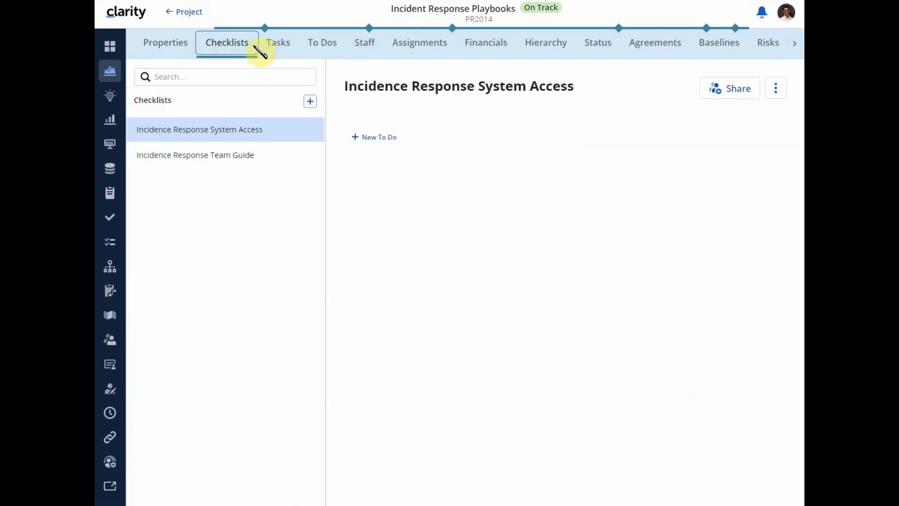
- Filter the checklists by "team" and view the actions available for the Incidence Response Team Guide checklist
{"action": "left_click", "coordinate": [189, 155]}
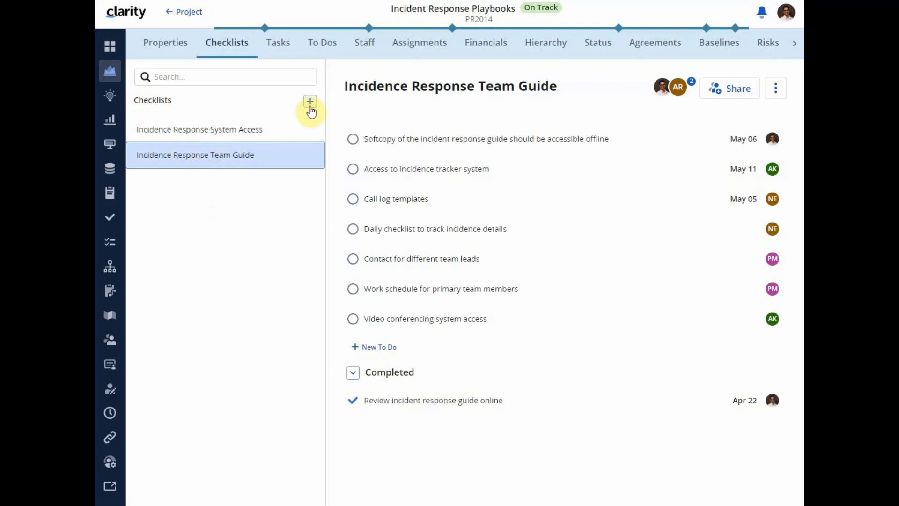
{"action": "left_click", "coordinate": [215, 78]}
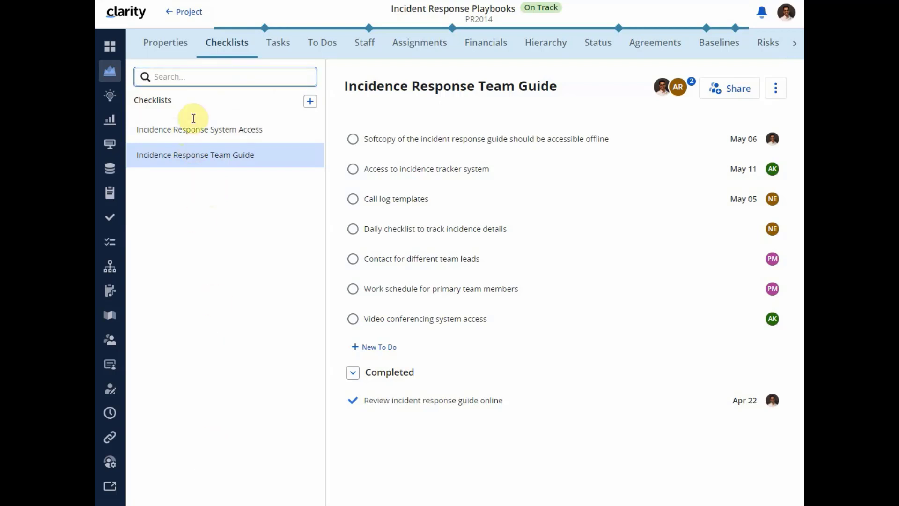
{"action": "left_click", "coordinate": [192, 77]}
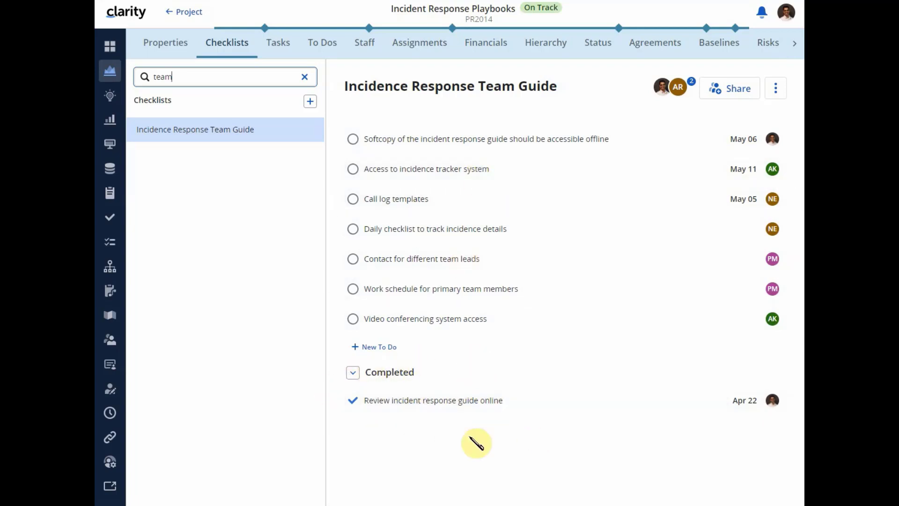
{"action": "left_click", "coordinate": [776, 88]}
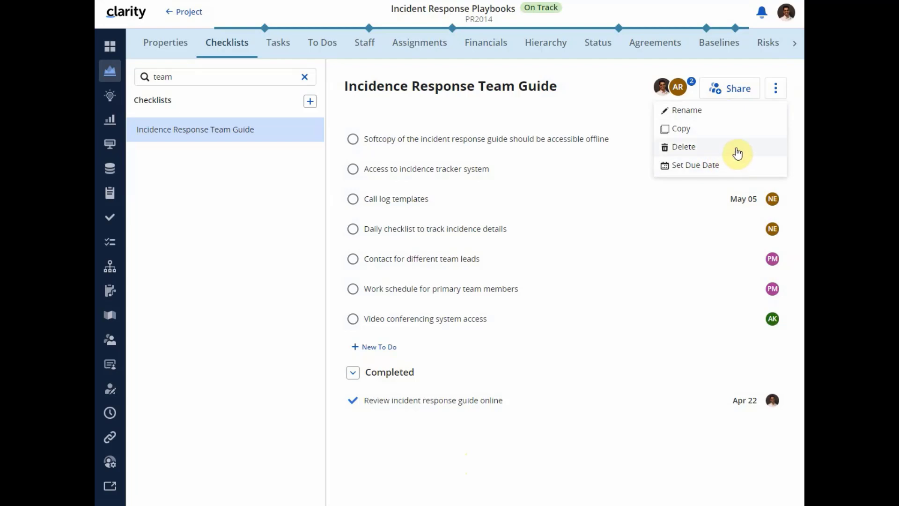
- Create a new checklist named "Daily meeting guidelines" and clear the checklist search filter
{"action": "left_click", "coordinate": [309, 104]}
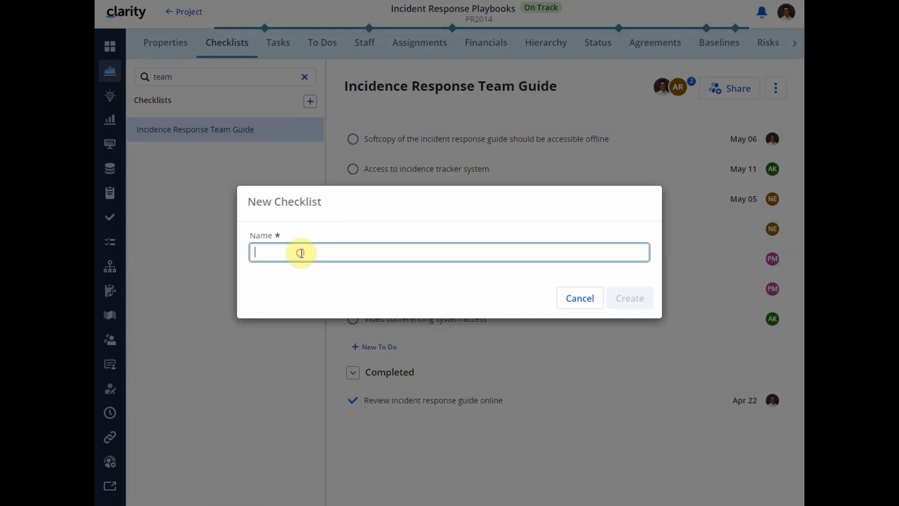
{"action": "type", "text": "Daily meeting guidelines"}
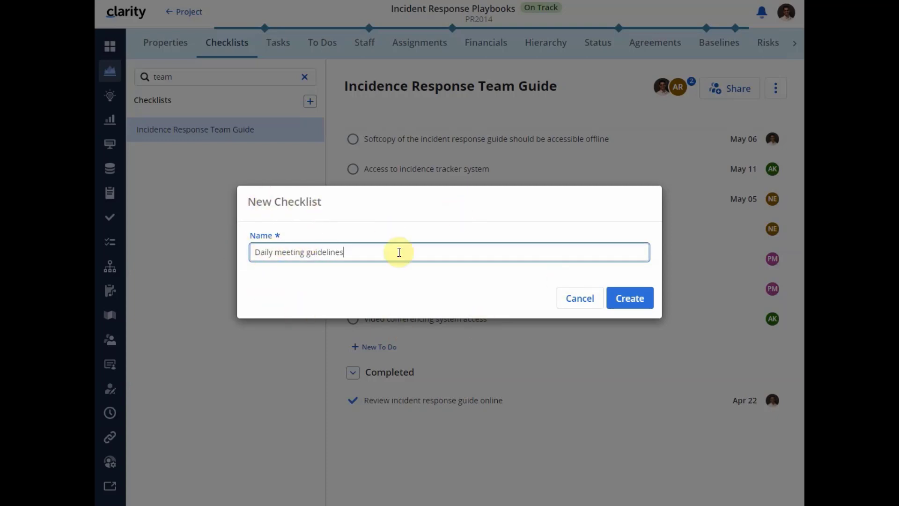
{"action": "left_click", "coordinate": [637, 302]}
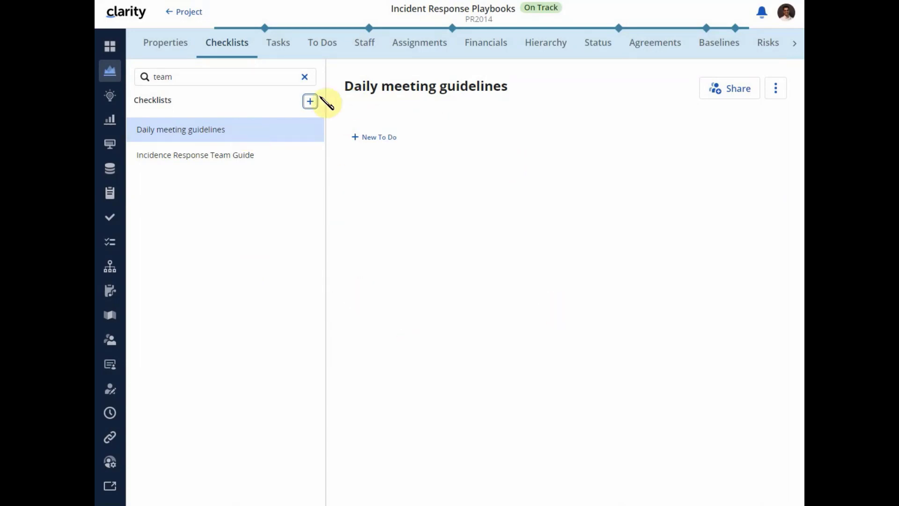
{"action": "left_click", "coordinate": [304, 77]}
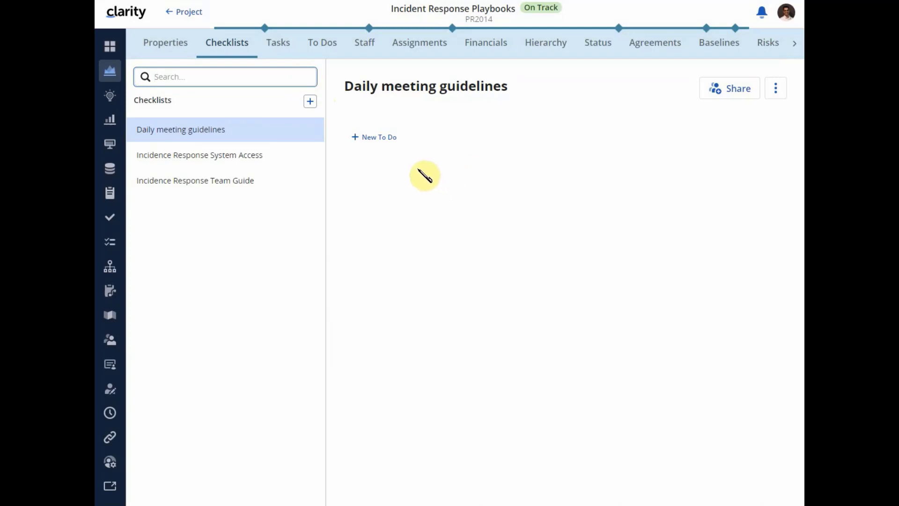
- Add the to-do "Open daily call" to the Daily meeting guidelines checklist
{"action": "left_click", "coordinate": [371, 138]}
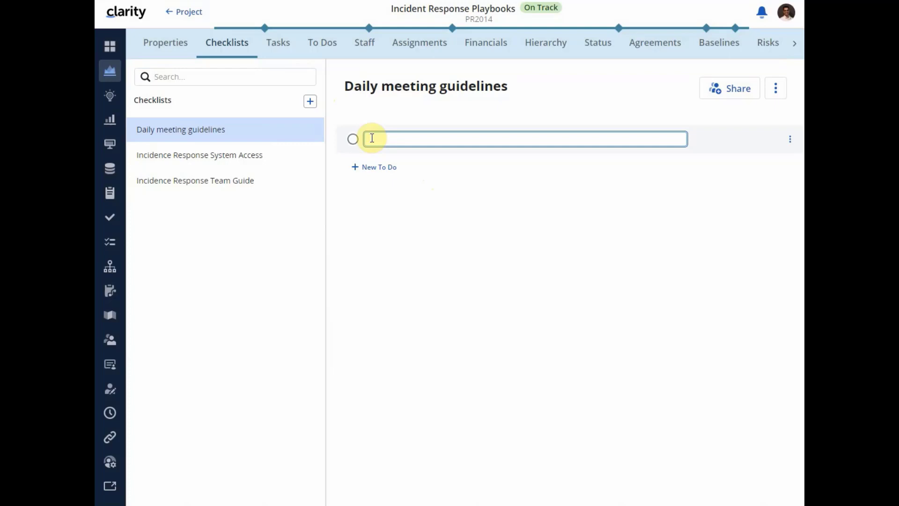
{"action": "type", "text": "Up"}
{"action": "type", "text": "en da"}
{"action": "type", "text": "ily call"}
{"action": "key", "text": "Return"}
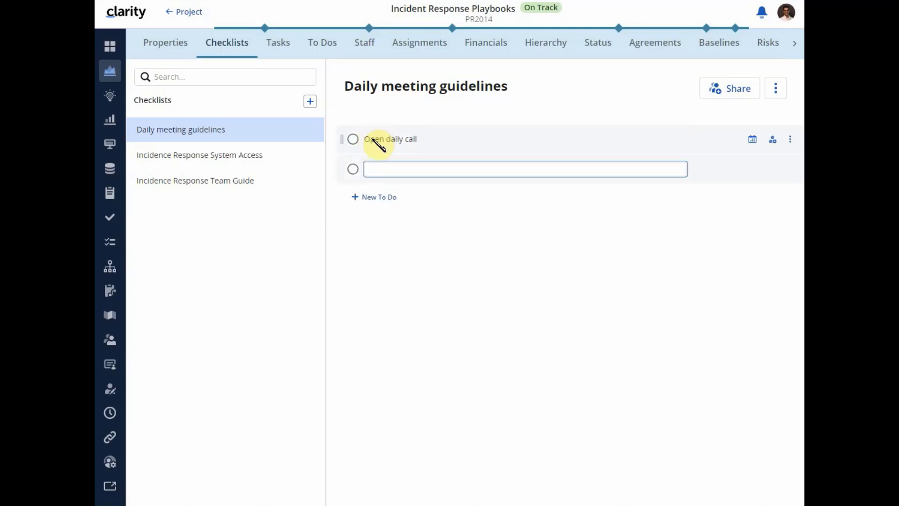
- Add a second to-do, "Ensure all representatives are on the call", to the checklist
{"action": "type", "text": "Ensure all representatives a"}
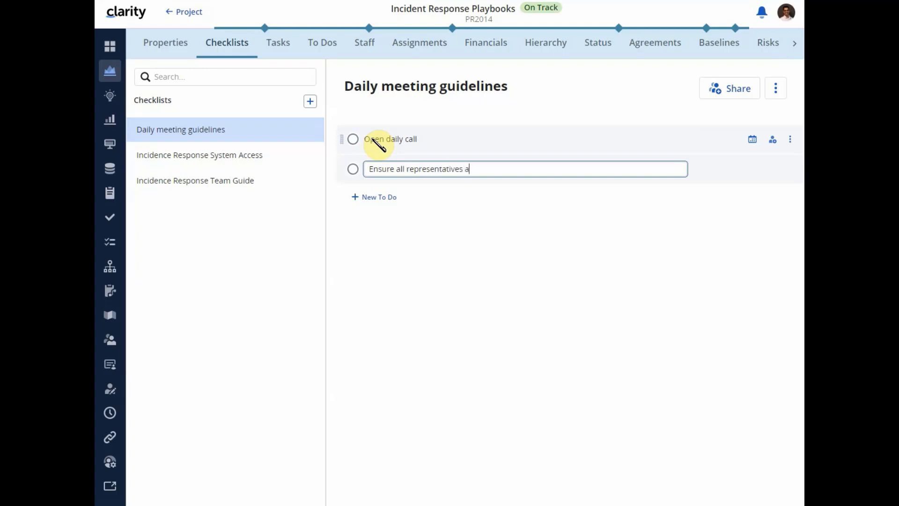
{"action": "type", "text": "re on the call"}
{"action": "key", "text": "Return"}
- Add the to-do "Track notes" and reorder the checklist so Track notes comes first and Open daily call last
{"action": "type", "text": "Track notes"}
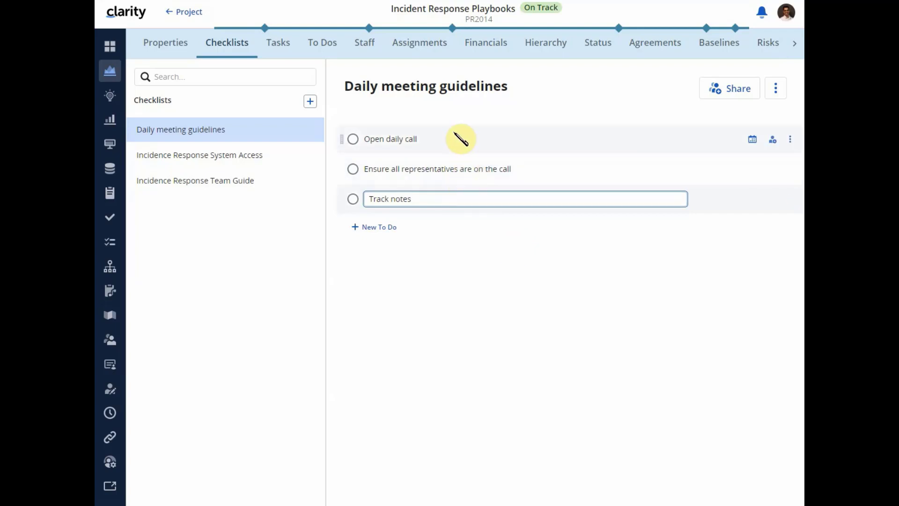
{"action": "left_click", "coordinate": [346, 202]}
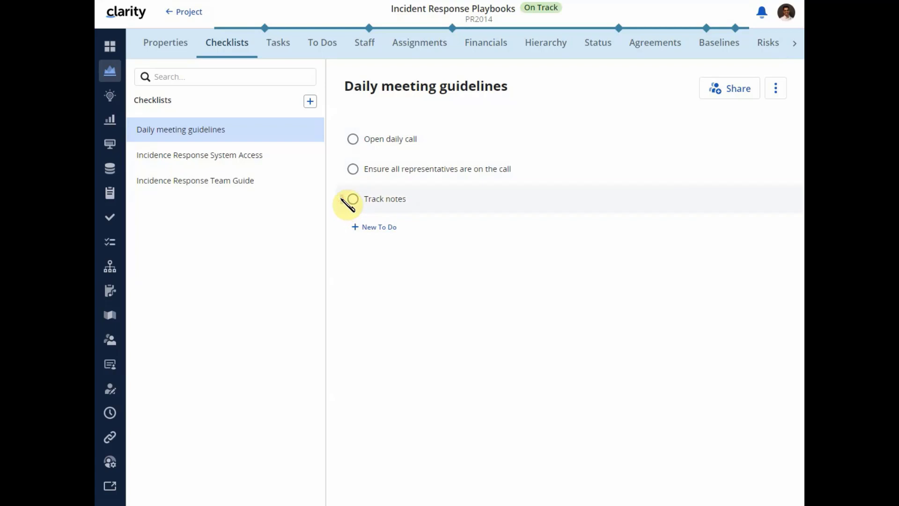
{"action": "mouse_move", "coordinate": [345, 200]}
{"action": "left_mouse_down"}
{"action": "mouse_move", "coordinate": [347, 152]}
{"action": "mouse_move", "coordinate": [341, 202]}
{"action": "left_mouse_up"}
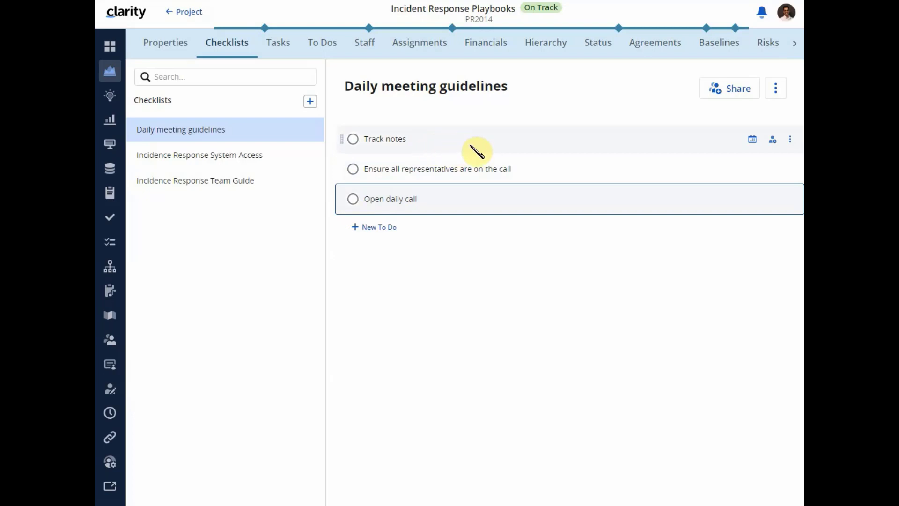
- Set the Track notes to-do's due date to May 27, 2022 and assign it an owner
{"action": "left_click", "coordinate": [752, 140]}
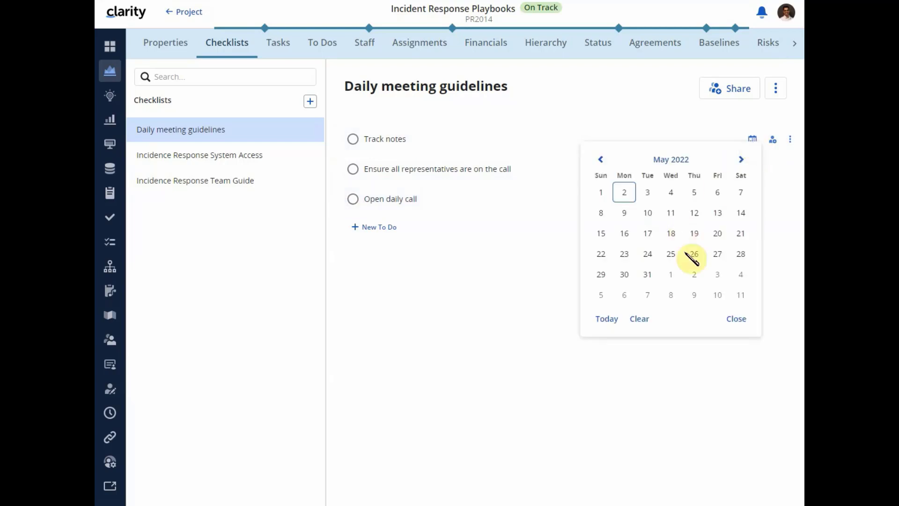
{"action": "left_click", "coordinate": [718, 255]}
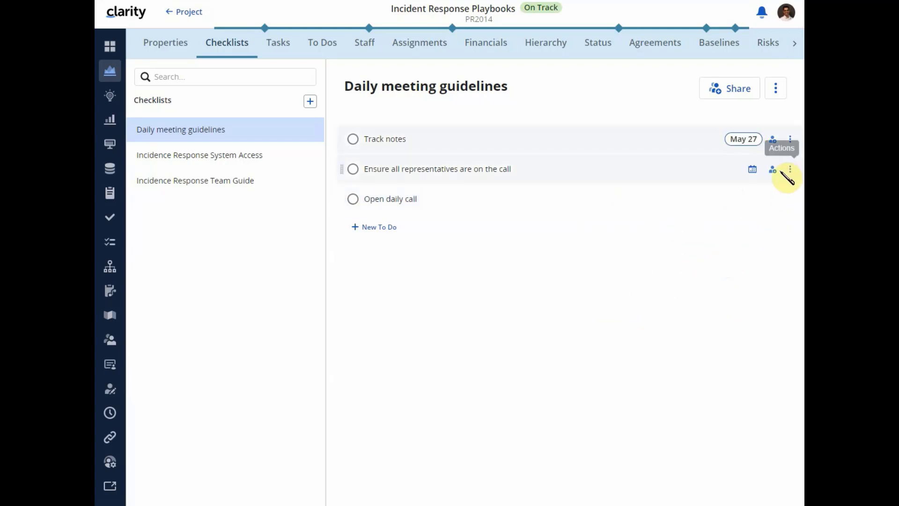
{"action": "left_click", "coordinate": [774, 146]}
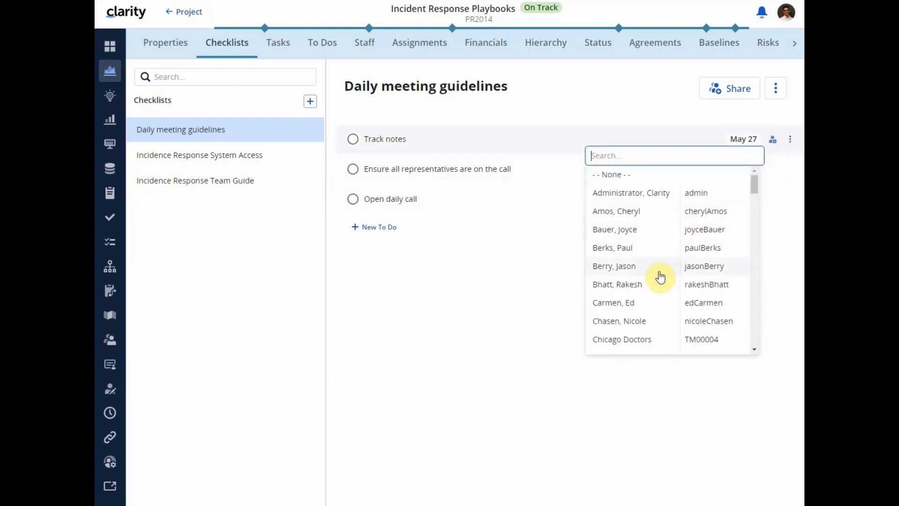
{"action": "left_click", "coordinate": [643, 274]}
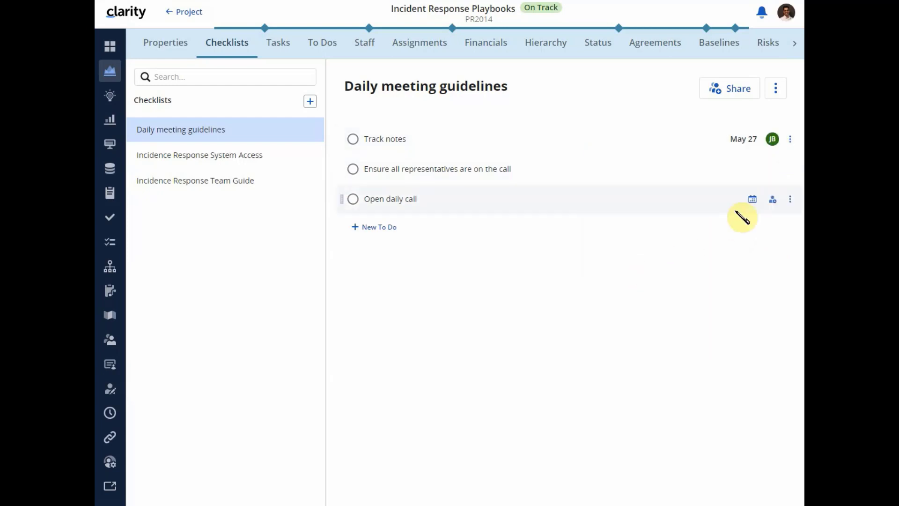
{"action": "left_click", "coordinate": [791, 140]}
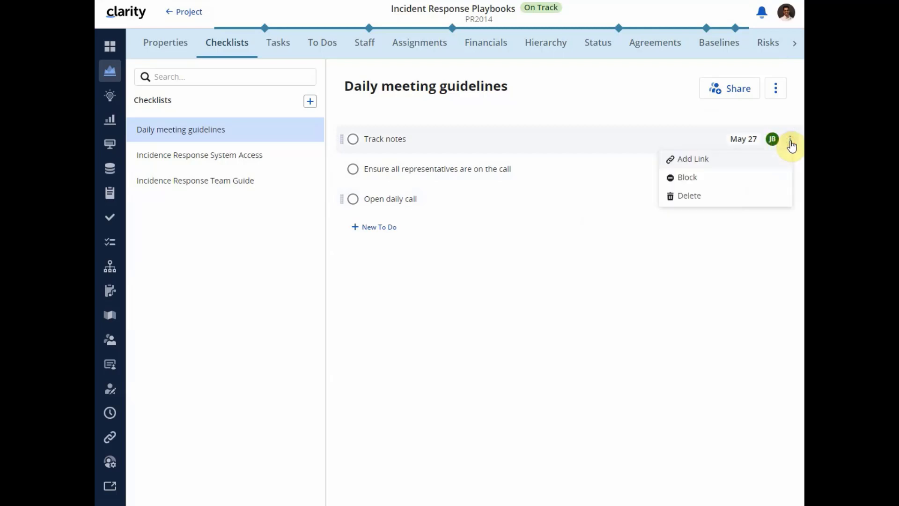
{"action": "left_click", "coordinate": [717, 159]}
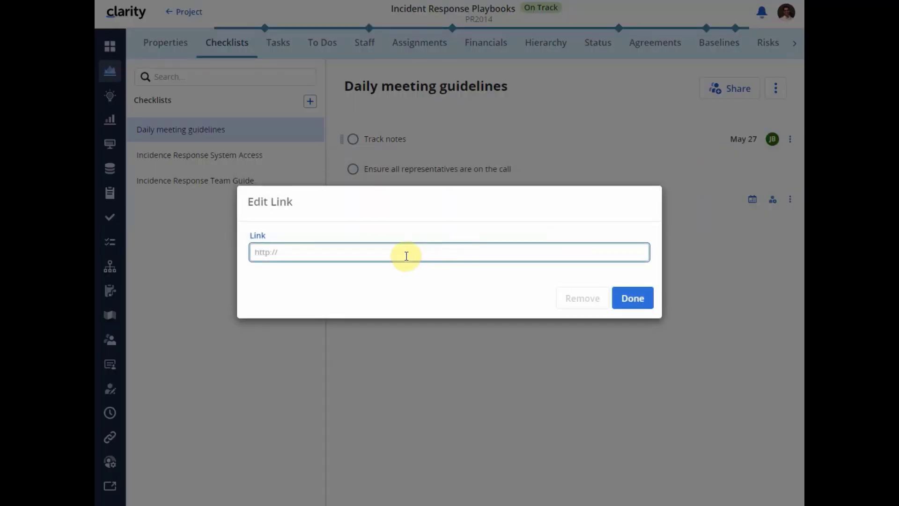
{"action": "type", "text": "http:"}
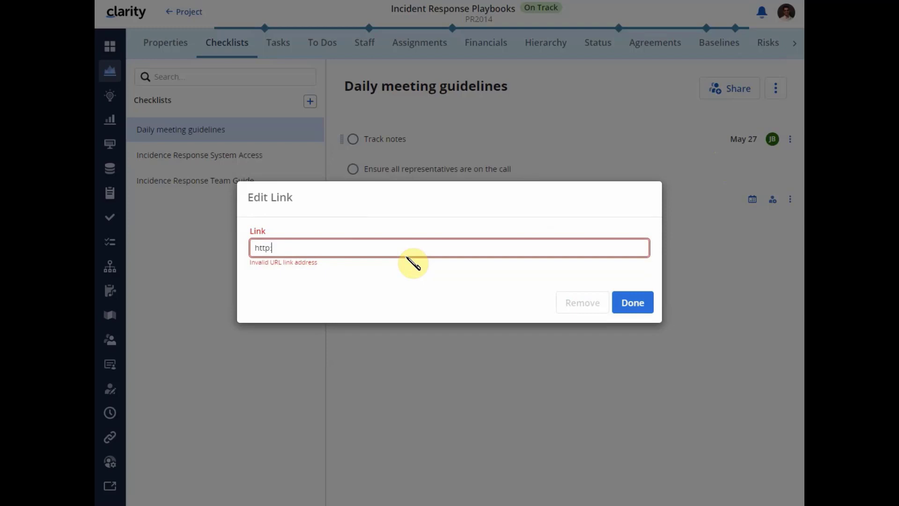
{"action": "type", "text": "//ww"}
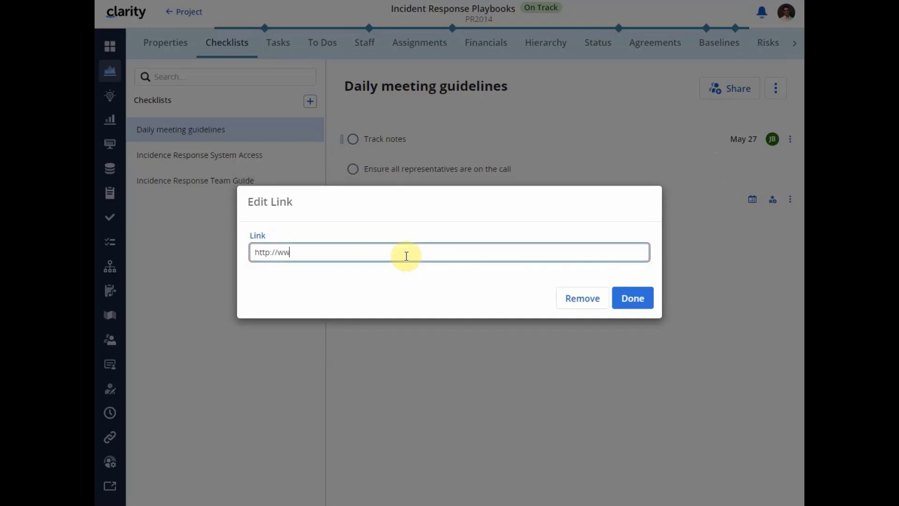
{"action": "type", "text": "w.broadcom.com"}
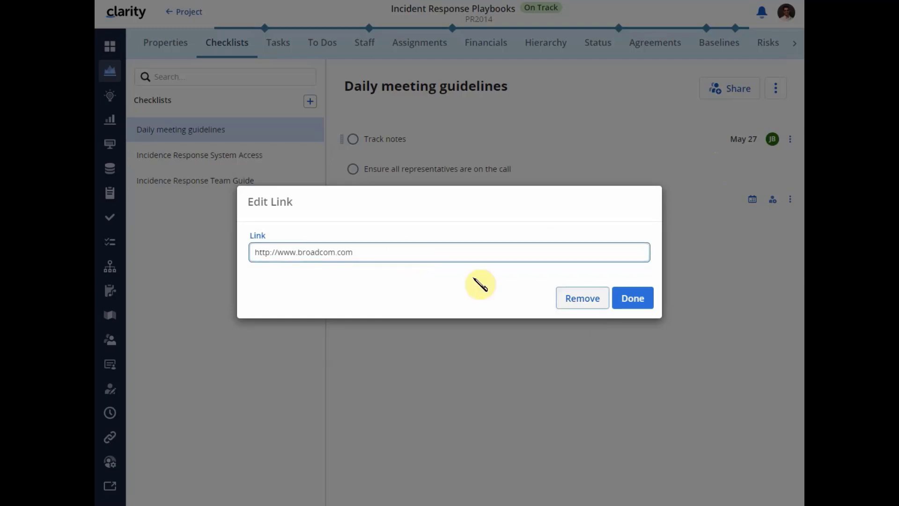
{"action": "left_click", "coordinate": [637, 300]}
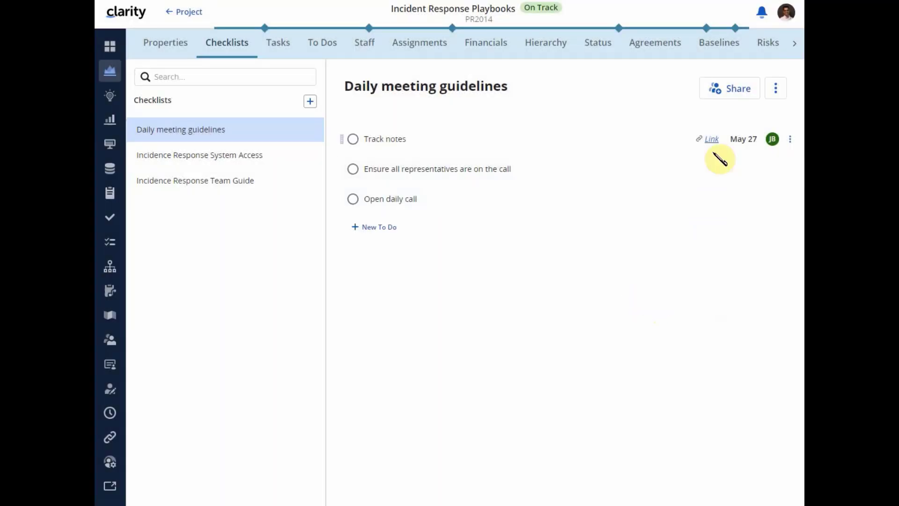
{"action": "mouse_move", "coordinate": [709, 149]}
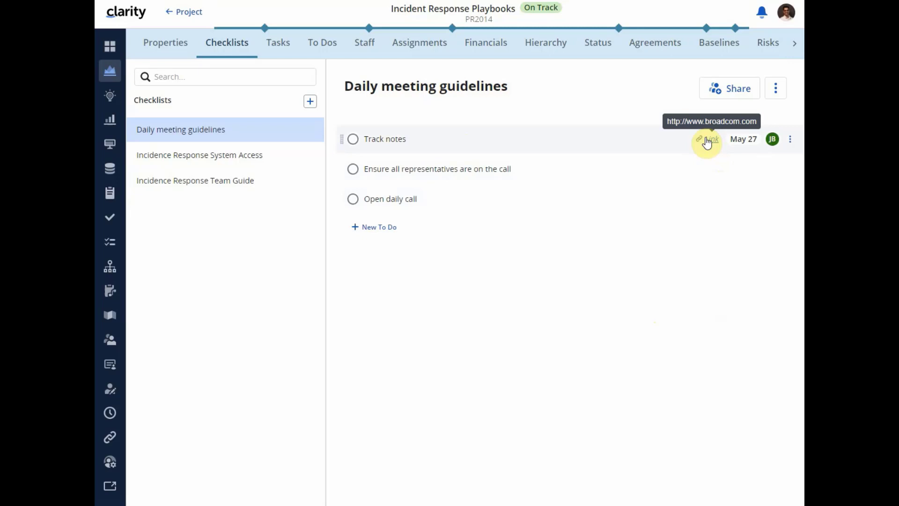
- Rename the Daily meeting guidelines checklist to "Daily Meeting Guidelines"
{"action": "left_click", "coordinate": [773, 96]}
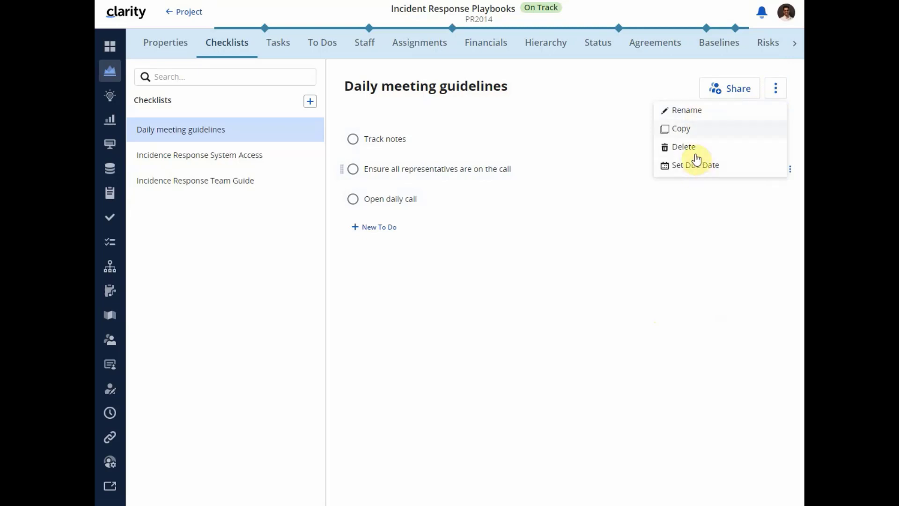
{"action": "left_click", "coordinate": [694, 111]}
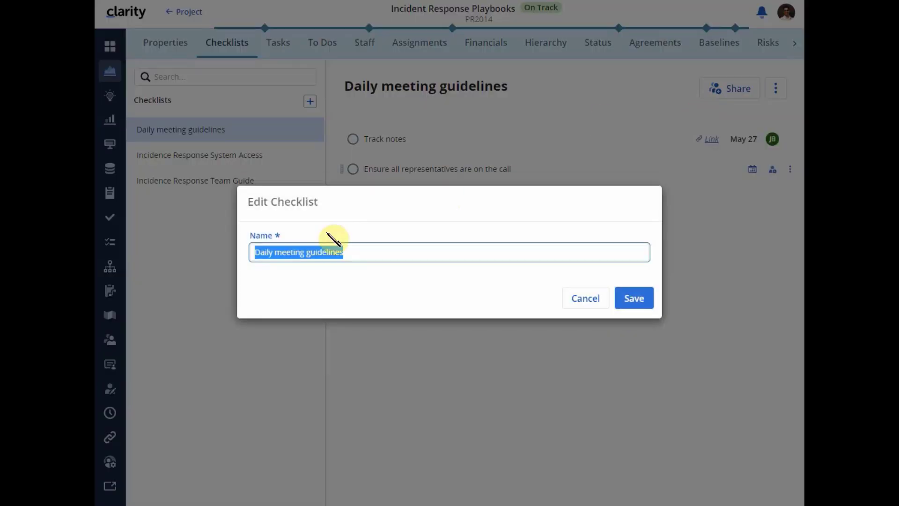
{"action": "left_click", "coordinate": [360, 253]}
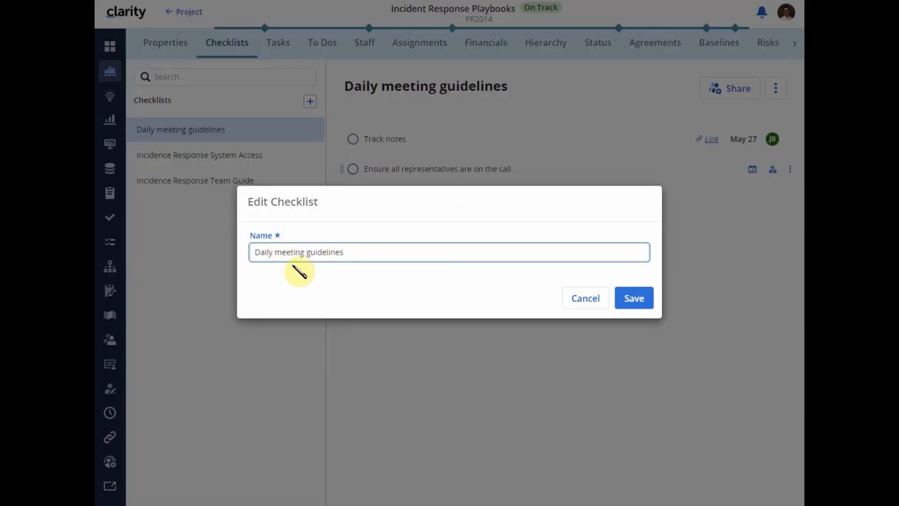
{"action": "key", "text": "BackSpace"}
{"action": "type", "text": "M"}
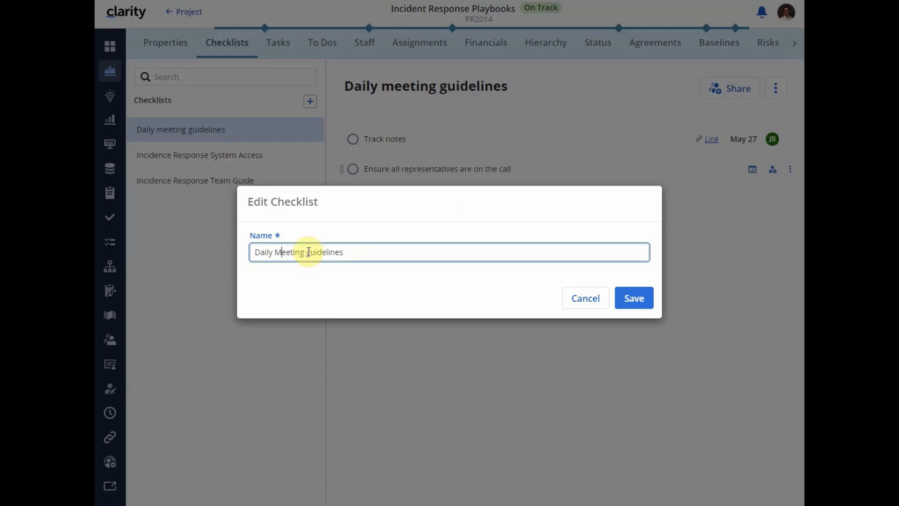
{"action": "left_click", "coordinate": [310, 252]}
{"action": "key", "text": "BackSpace"}
{"action": "type", "text": "G"}
{"action": "left_click", "coordinate": [636, 300]}
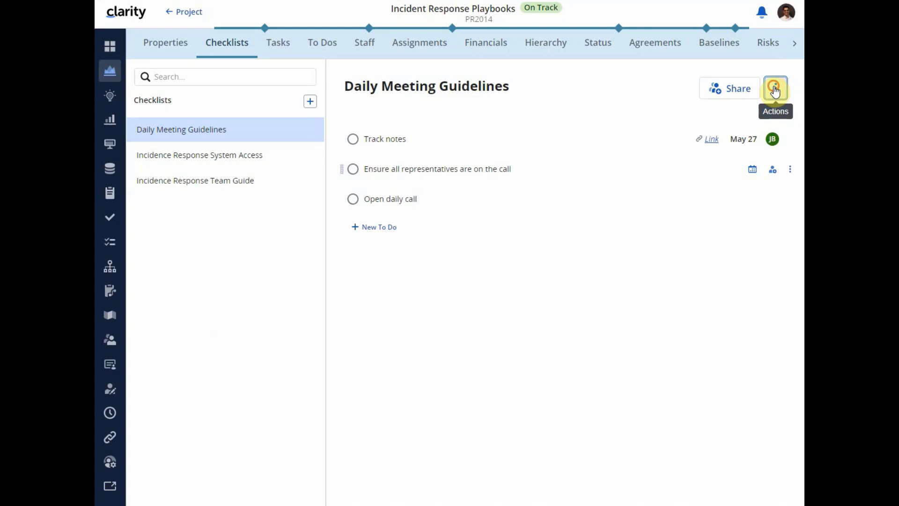
- Set the Daily Meeting Guidelines checklist's due date to June 10, 2022
{"action": "left_click", "coordinate": [774, 89]}
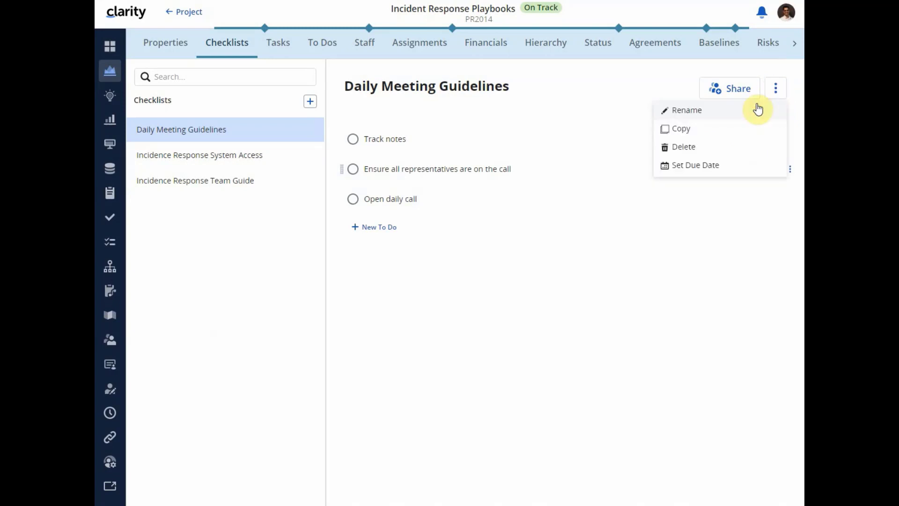
{"action": "left_click", "coordinate": [696, 166]}
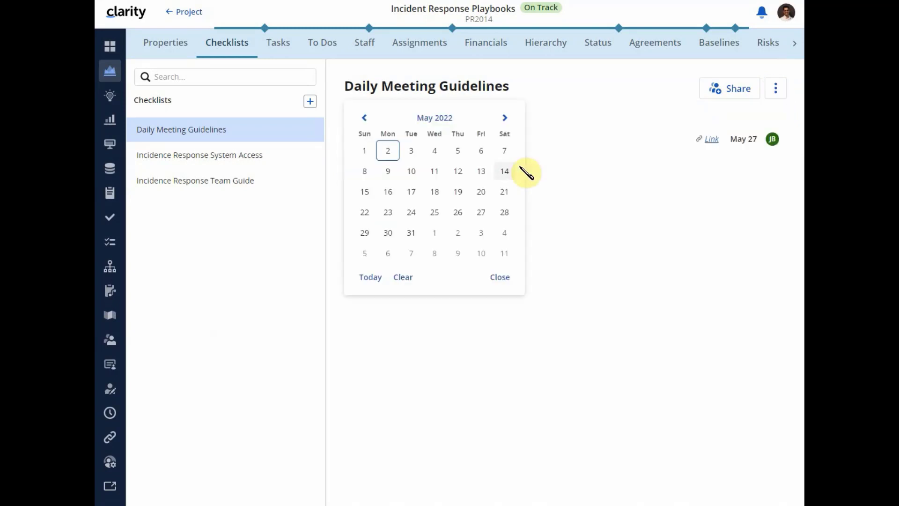
{"action": "left_click", "coordinate": [482, 254]}
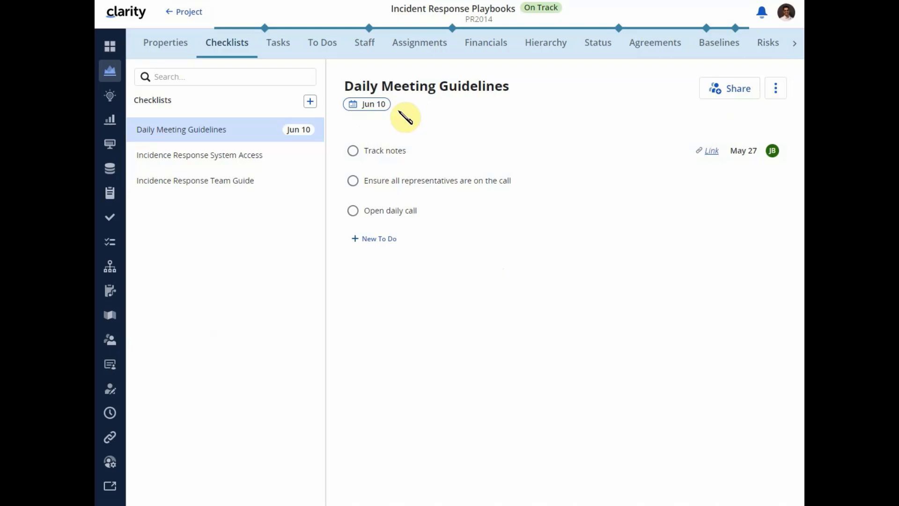
- Set the Track notes to-do's due date to April 1, 2022 and mark it complete
{"action": "left_click", "coordinate": [745, 152]}
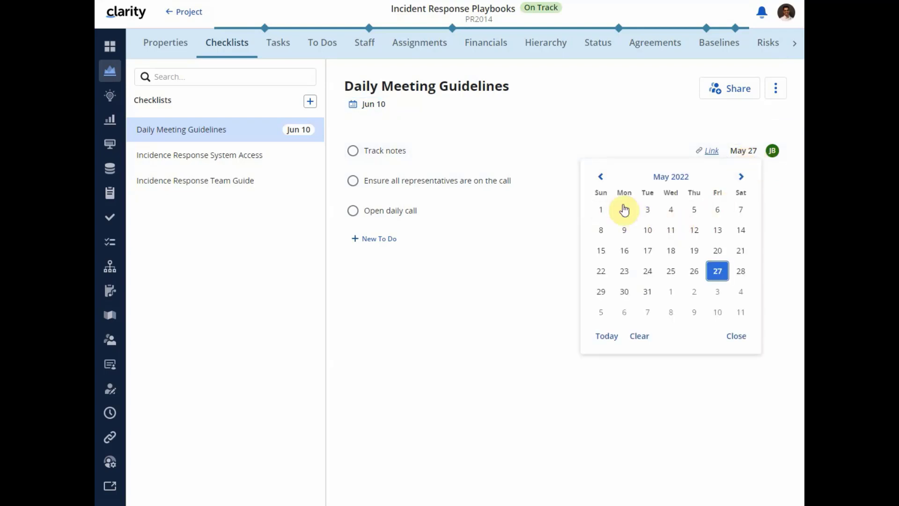
{"action": "left_click", "coordinate": [601, 176]}
{"action": "left_click", "coordinate": [718, 211]}
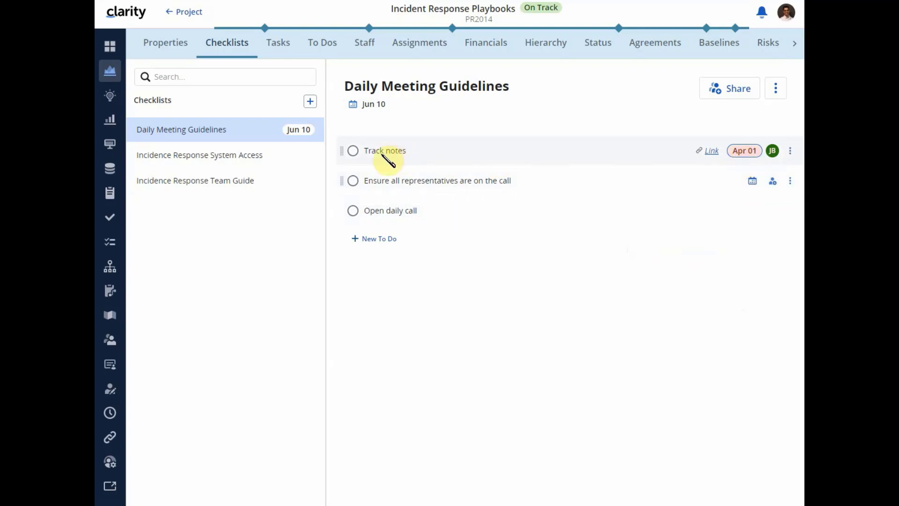
{"action": "left_click", "coordinate": [352, 152]}
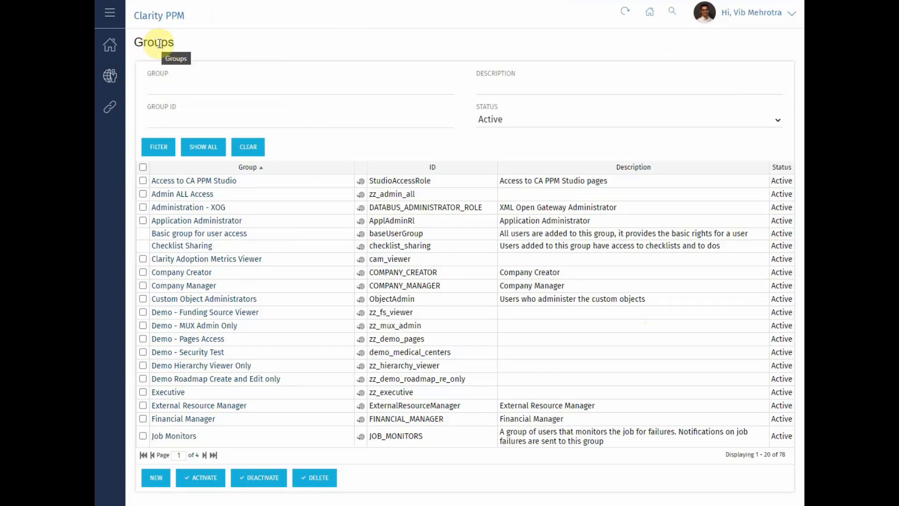
- In the classic Clarity PPM administration, review the Checklist Sharing group's global access rights and its resources
{"action": "left_click", "coordinate": [192, 246]}
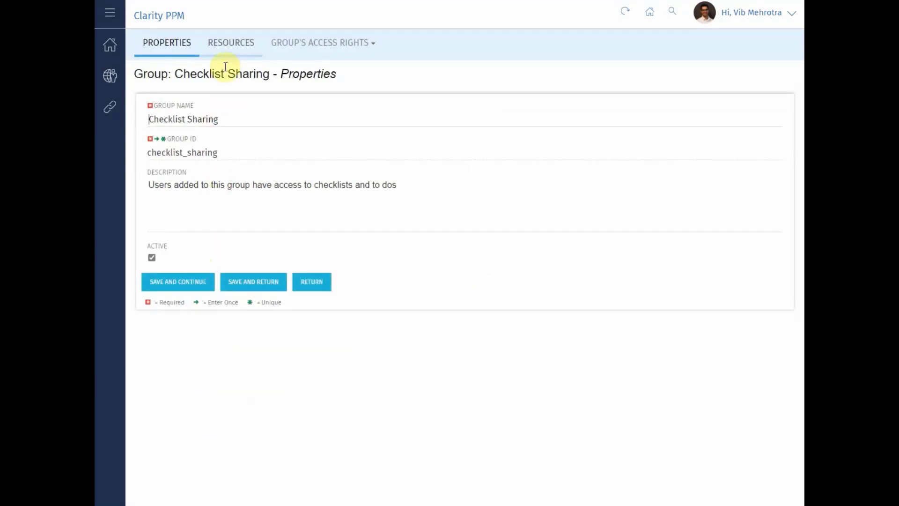
{"action": "left_click", "coordinate": [323, 43]}
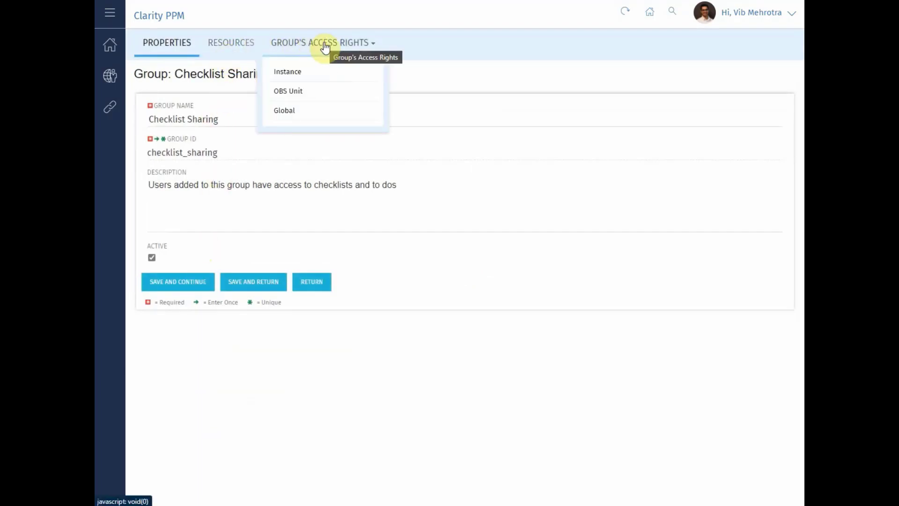
{"action": "left_click", "coordinate": [315, 112]}
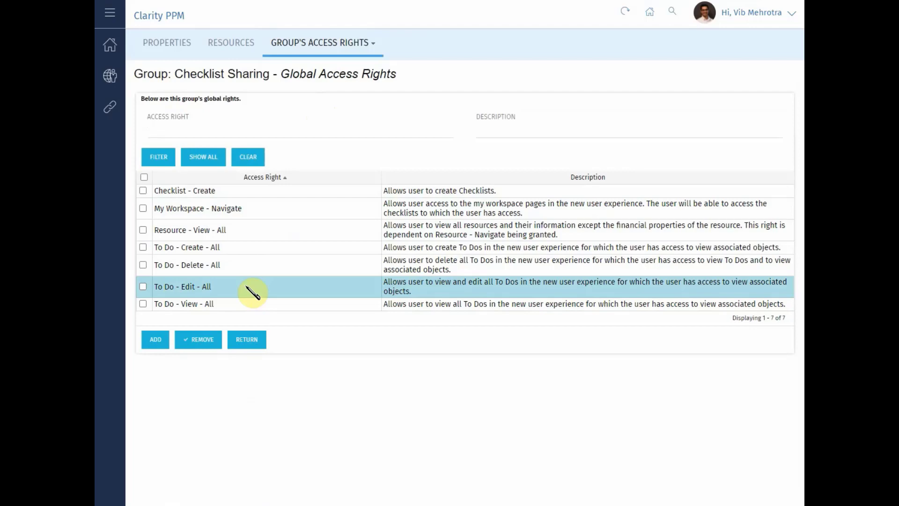
{"action": "left_click", "coordinate": [234, 44]}
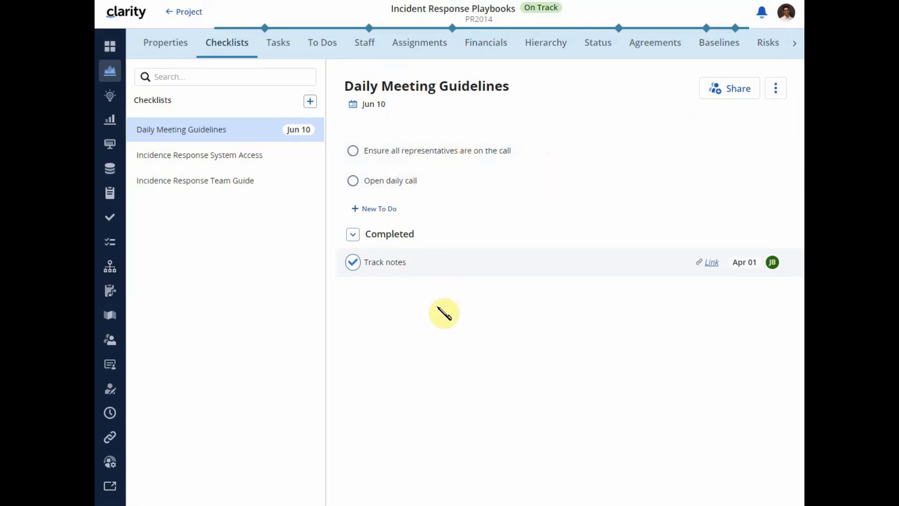
- Back in the project, share the Daily Meeting Guidelines checklist with two collaborators, finding the first by searching for part of the name
{"action": "left_click", "coordinate": [726, 97]}
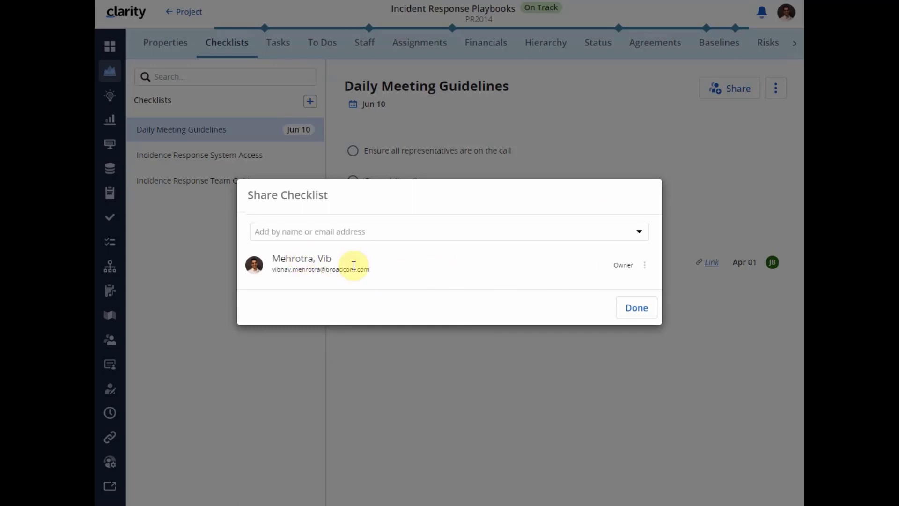
{"action": "left_click", "coordinate": [375, 238]}
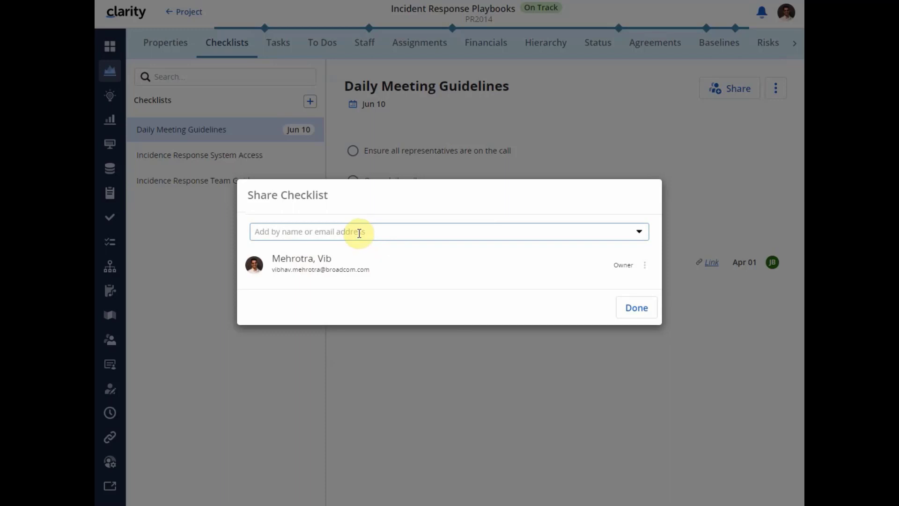
{"action": "left_click", "coordinate": [358, 232]}
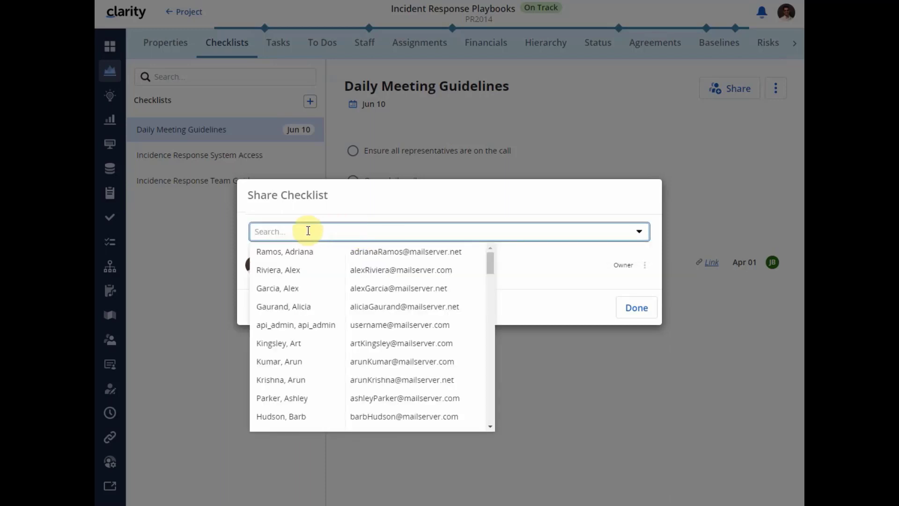
{"action": "type", "text": "bha"}
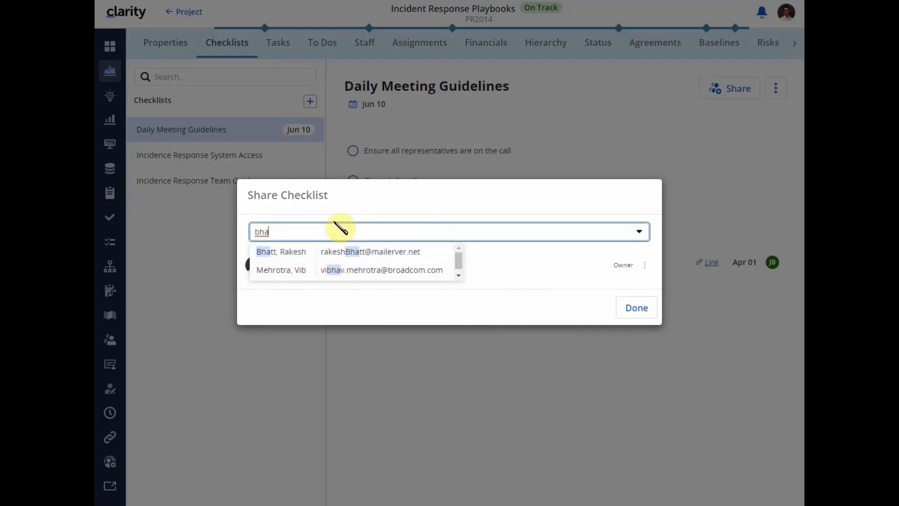
{"action": "left_click", "coordinate": [301, 253]}
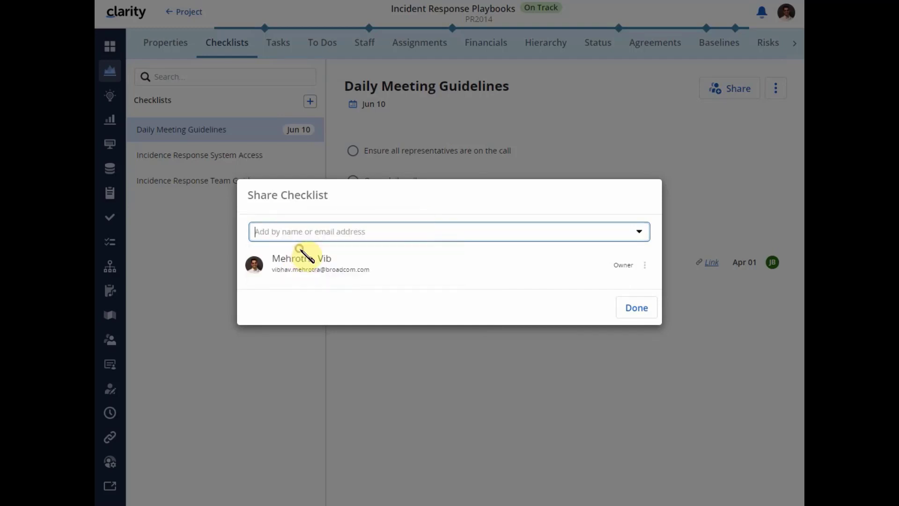
{"action": "left_click", "coordinate": [341, 214]}
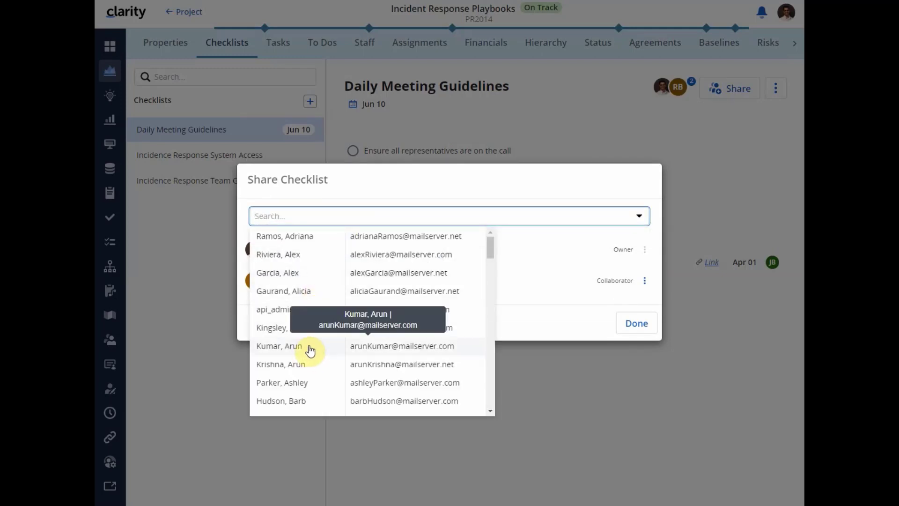
{"action": "left_click", "coordinate": [298, 385]}
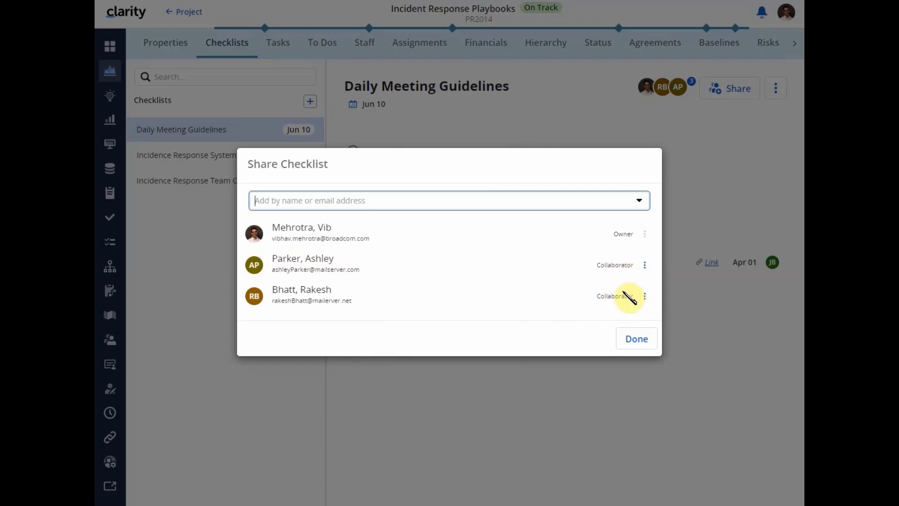
- Check the removal option for a checklist collaborator without using it, and close the sharing settings
{"action": "left_click", "coordinate": [644, 265]}
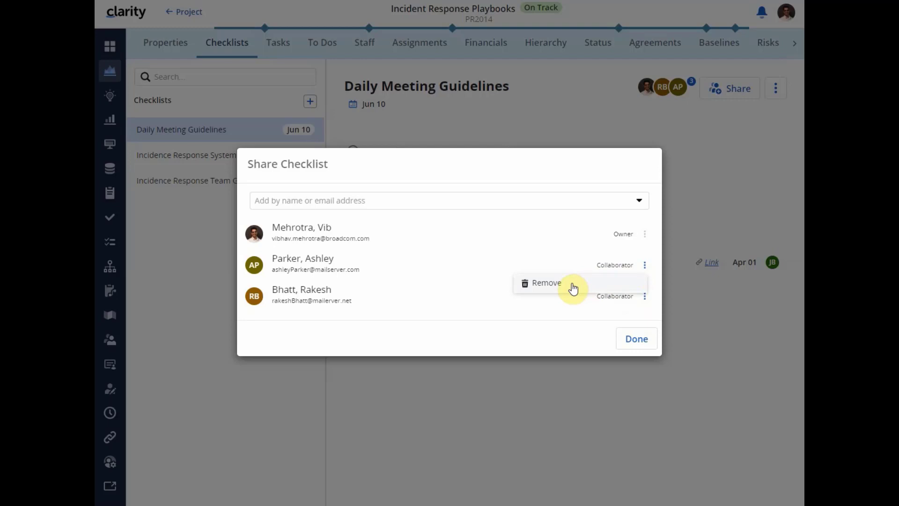
{"action": "left_click", "coordinate": [518, 342]}
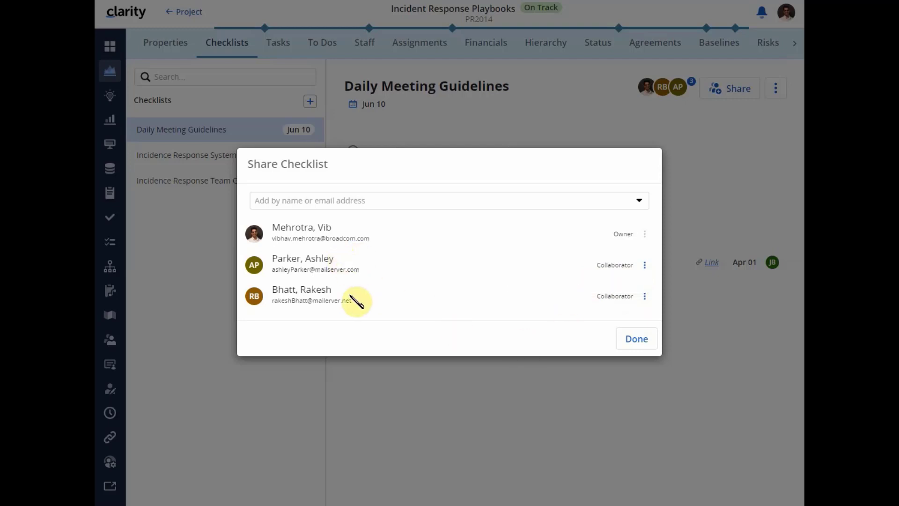
{"action": "left_click", "coordinate": [635, 340]}
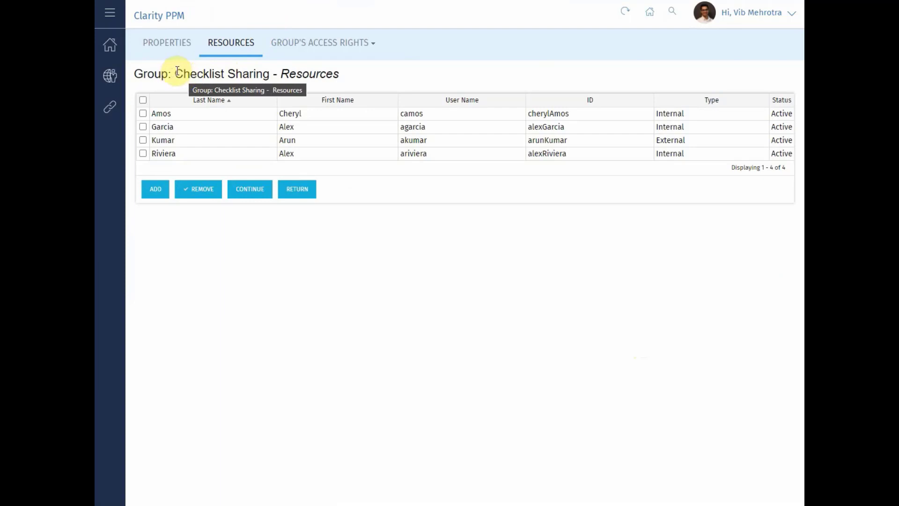
- In classic Clarity PPM, refresh the Checklist Sharing group's resources and view its global access rights
{"action": "left_click_drag", "start_coordinate": [175, 73], "coordinate": [274, 74]}
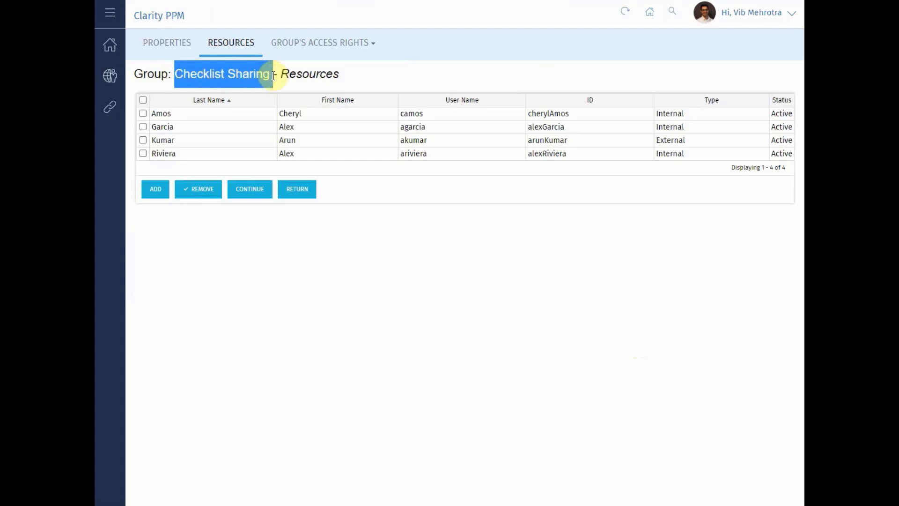
{"action": "left_click", "coordinate": [625, 11]}
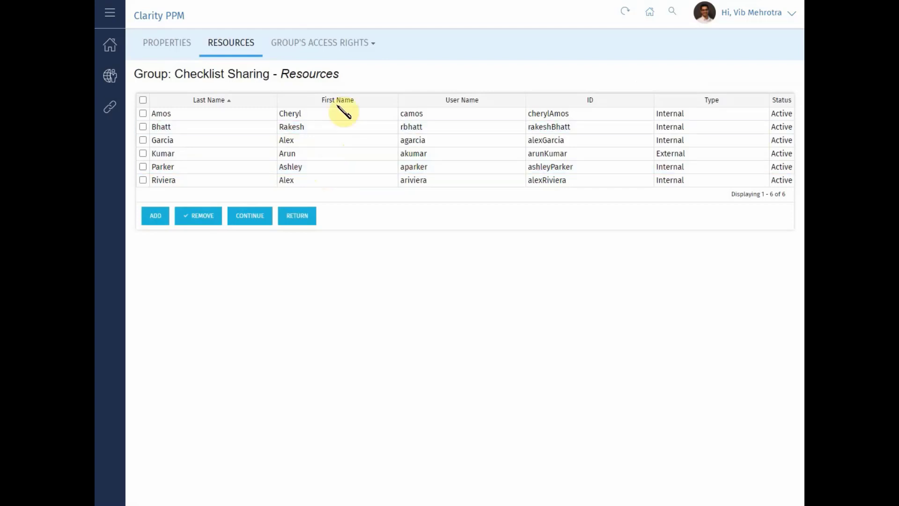
{"action": "left_click", "coordinate": [358, 48]}
{"action": "left_click", "coordinate": [318, 109]}
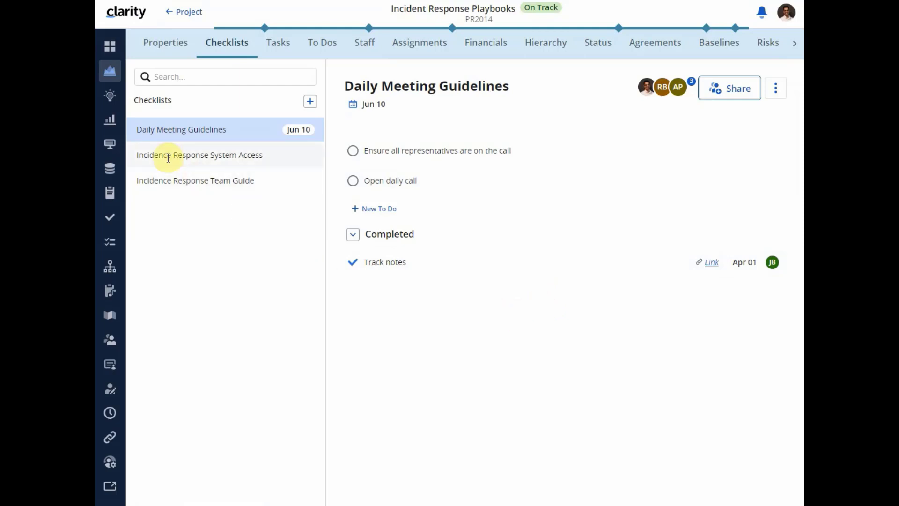
- Filter the projects list in the new Clarity interface to active templates by setting the Template filter to Yes
{"action": "left_click", "coordinate": [112, 75]}
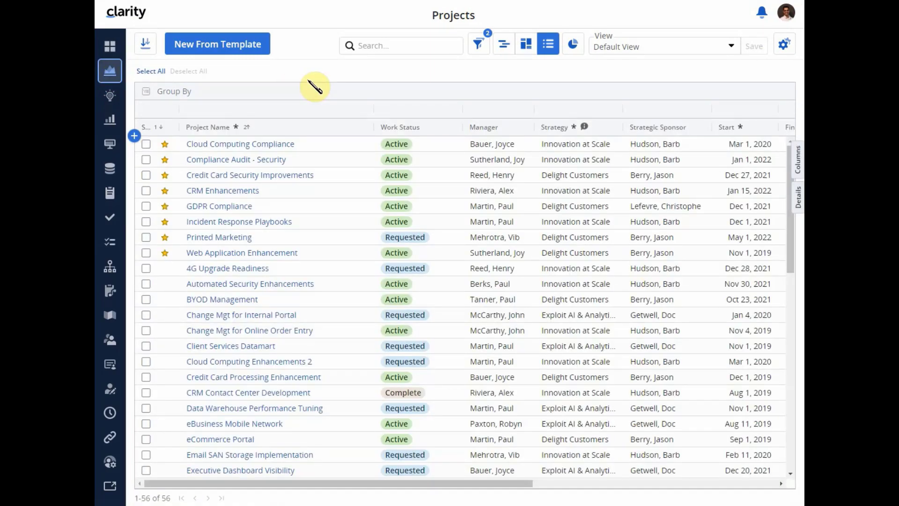
{"action": "left_click", "coordinate": [478, 51]}
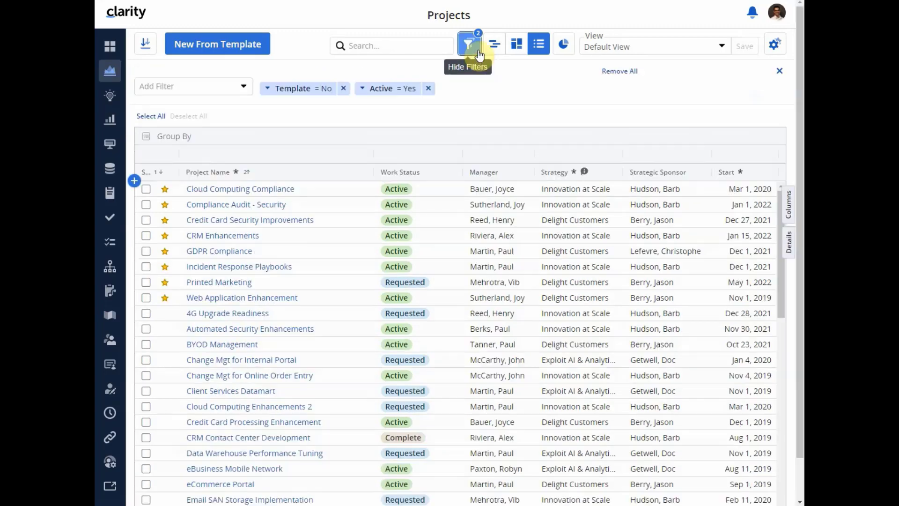
{"action": "left_click", "coordinate": [300, 97]}
{"action": "left_click", "coordinate": [295, 171]}
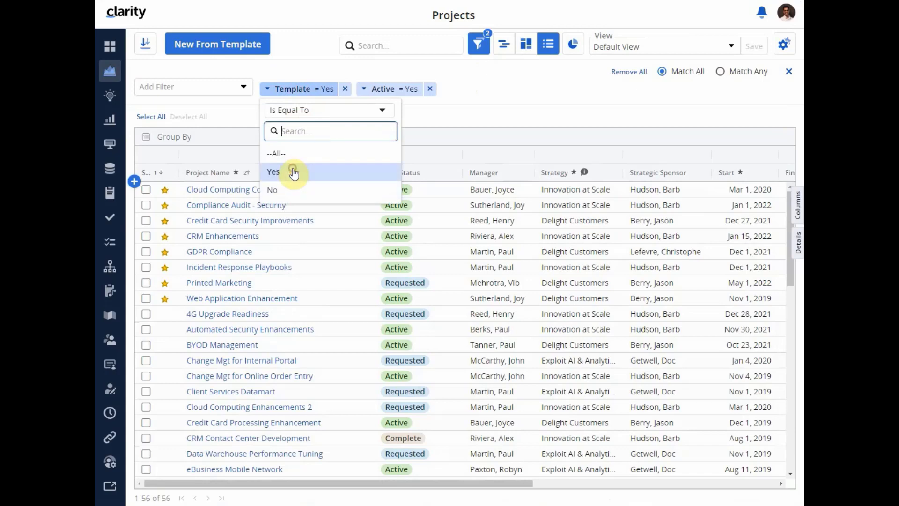
{"action": "left_click", "coordinate": [521, 105]}
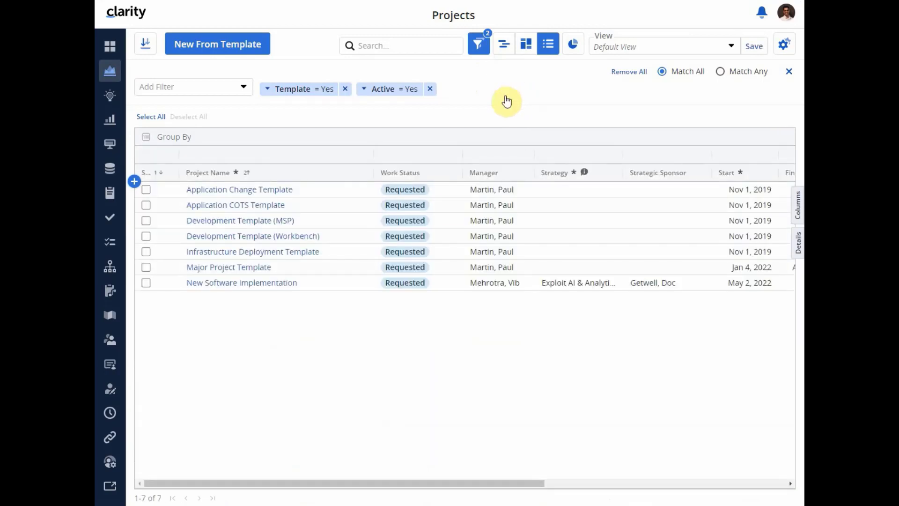
- Review the checklist in the New Software Implementation template and return to the projects list
{"action": "left_click", "coordinate": [224, 285]}
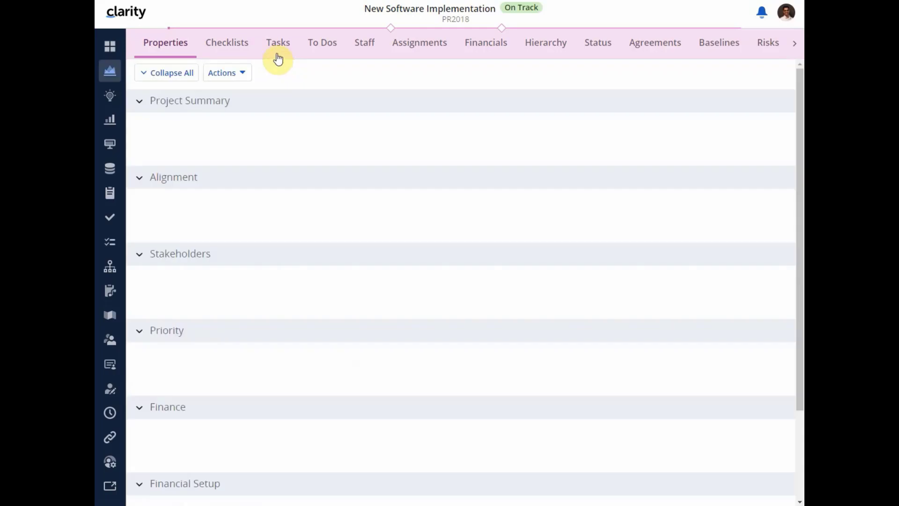
{"action": "left_click", "coordinate": [238, 45]}
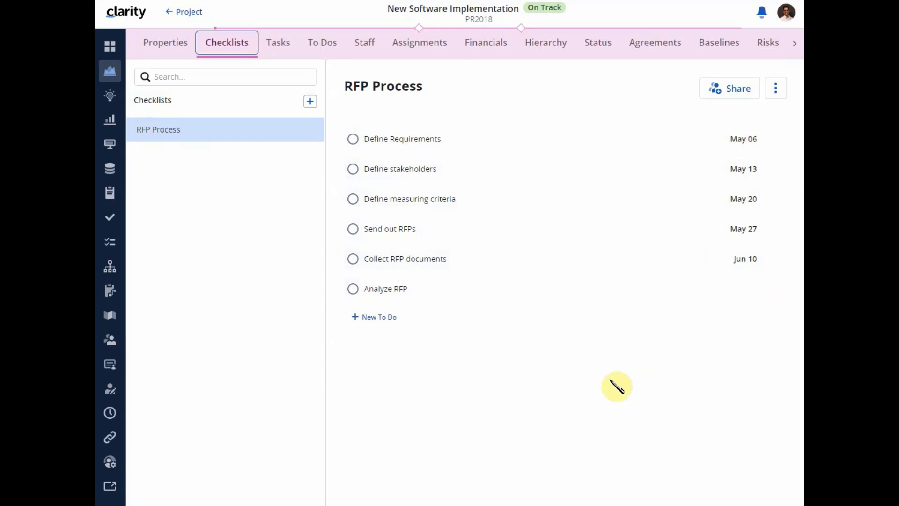
{"action": "left_click", "coordinate": [189, 15]}
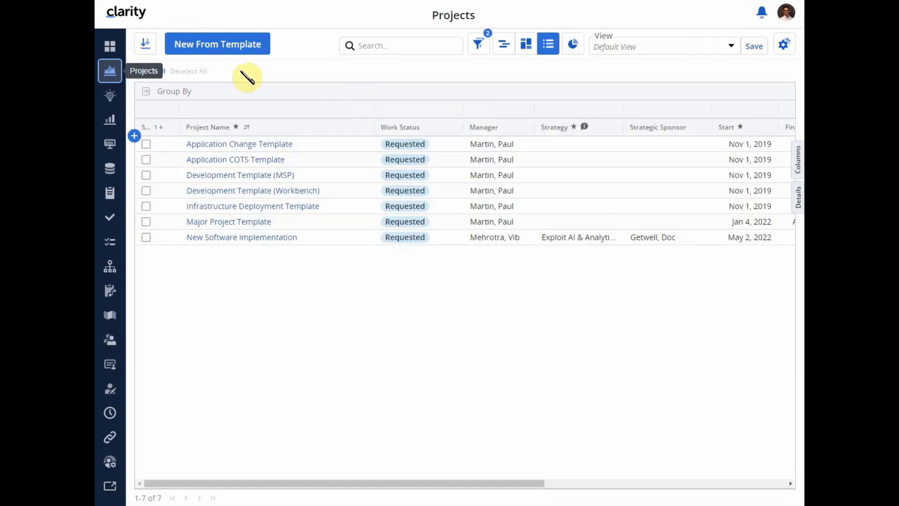
- Start a new project from the New Software Implementation template and name it Online Shopping Management
{"action": "left_click", "coordinate": [207, 53]}
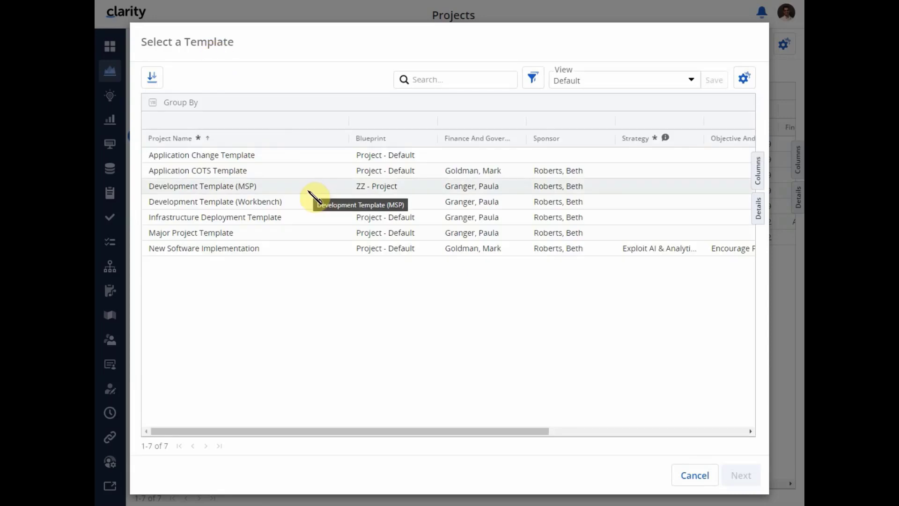
{"action": "left_click", "coordinate": [217, 255]}
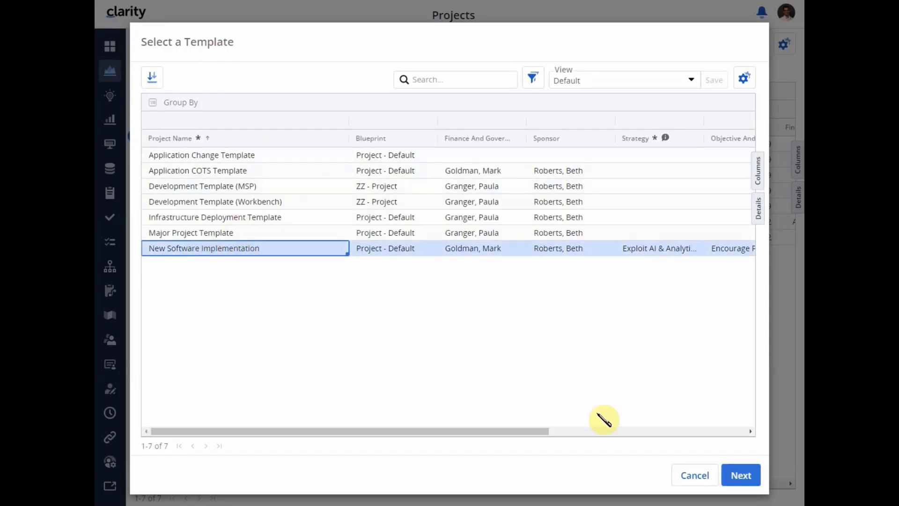
{"action": "left_click", "coordinate": [738, 476]}
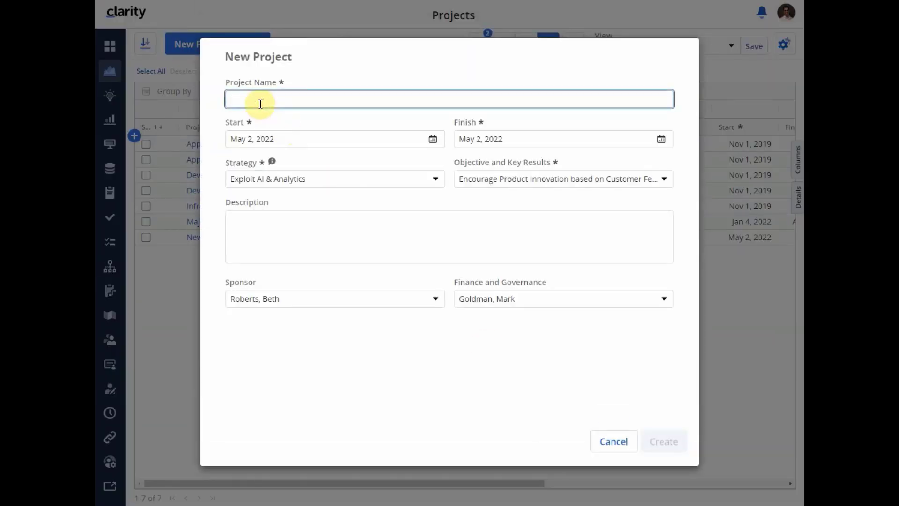
{"action": "type", "text": "C"}
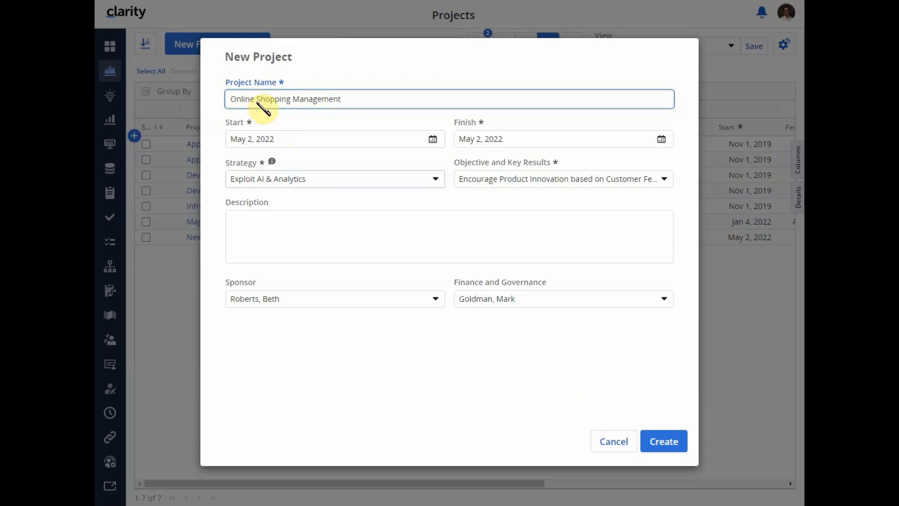
- Set the new project's start date to Aug 1, 2022 and try to create the project
{"action": "left_click", "coordinate": [433, 140]}
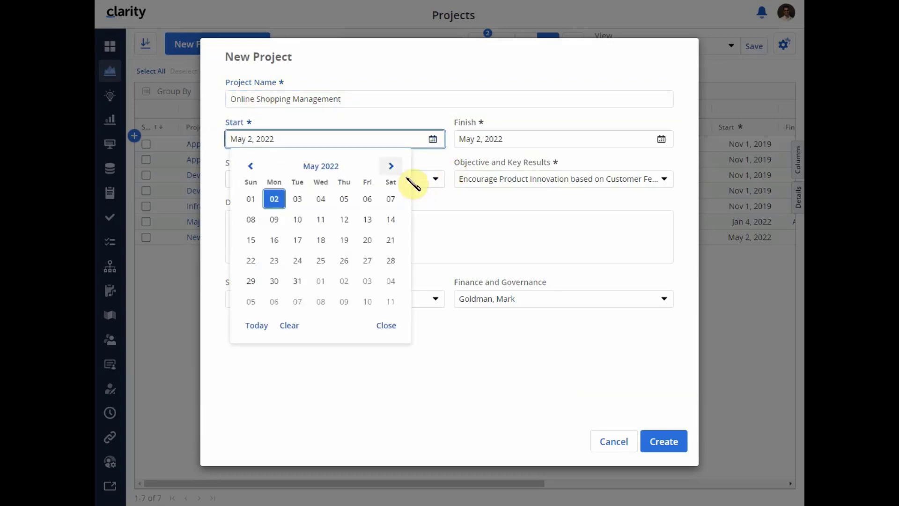
{"action": "left_click", "coordinate": [391, 168]}
{"action": "left_click", "coordinate": [392, 168]}
{"action": "left_click", "coordinate": [393, 169]}
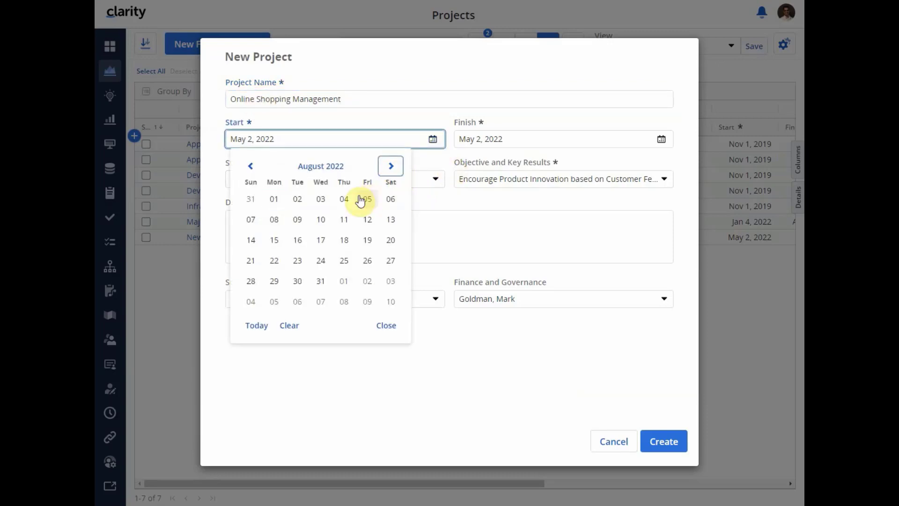
{"action": "left_click", "coordinate": [275, 199]}
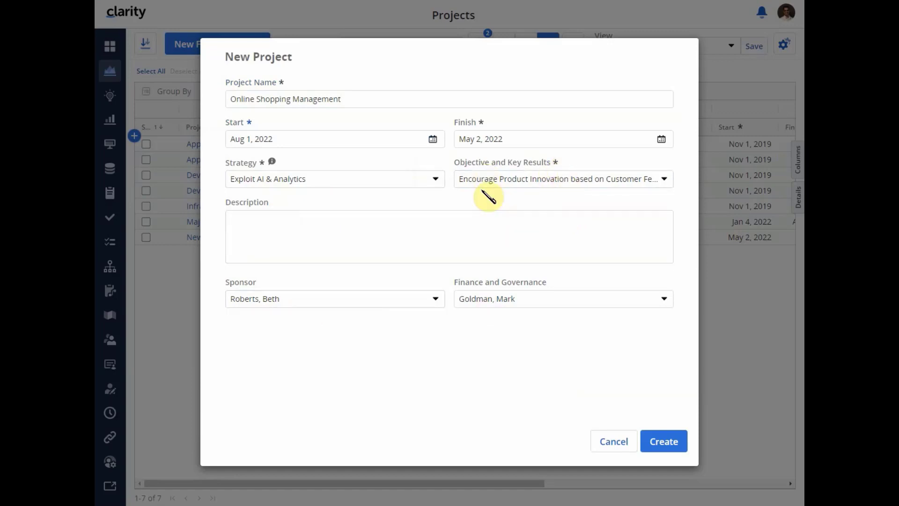
{"action": "left_click", "coordinate": [661, 445]}
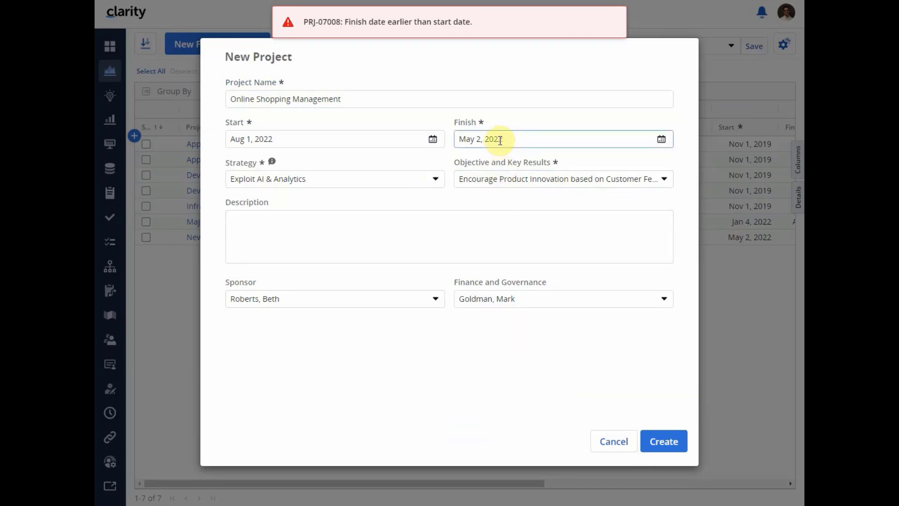
- Set the new project's finish date to Sep 30, 2022 and create the project
{"action": "left_click", "coordinate": [660, 140]}
{"action": "left_click", "coordinate": [619, 167]}
{"action": "left_click", "coordinate": [619, 166]}
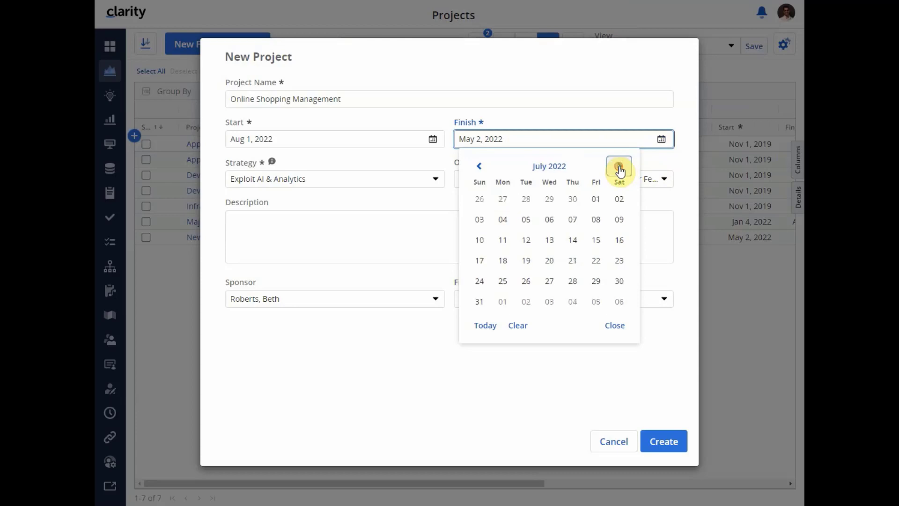
{"action": "left_click", "coordinate": [619, 166]}
{"action": "left_click", "coordinate": [619, 166]}
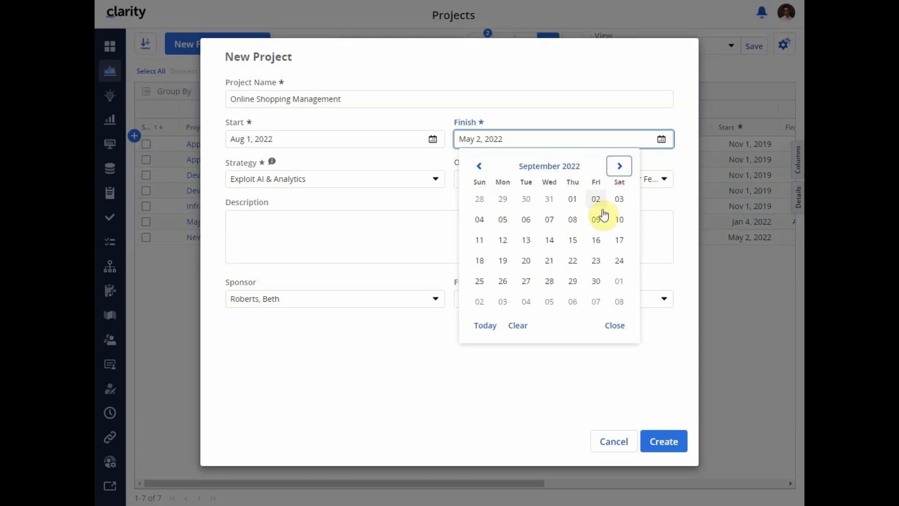
{"action": "left_click", "coordinate": [595, 281]}
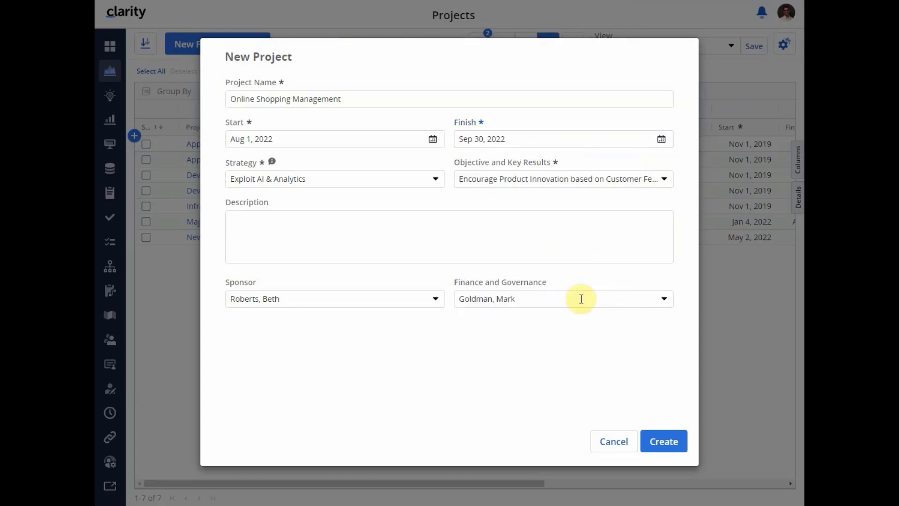
{"action": "left_click", "coordinate": [661, 440]}
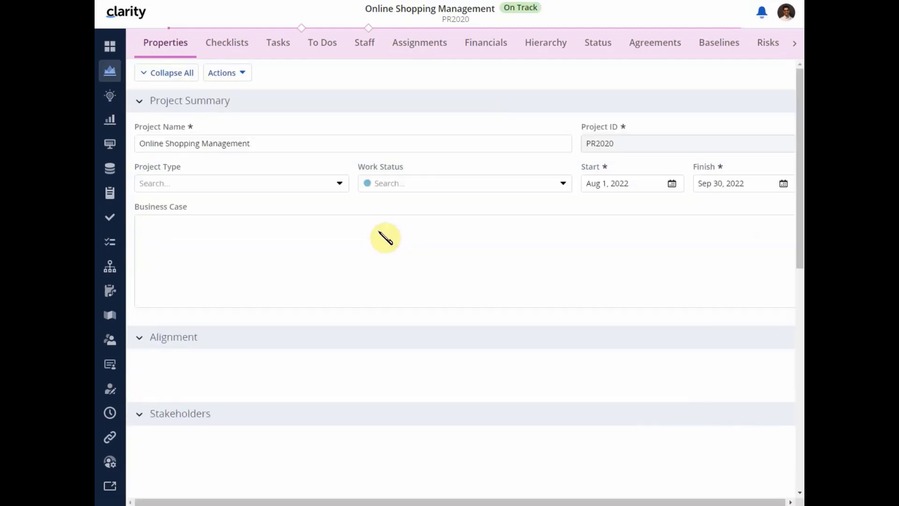
- Review the checklist copied into the new project and go to the My Workspace checklists
{"action": "left_click", "coordinate": [228, 47]}
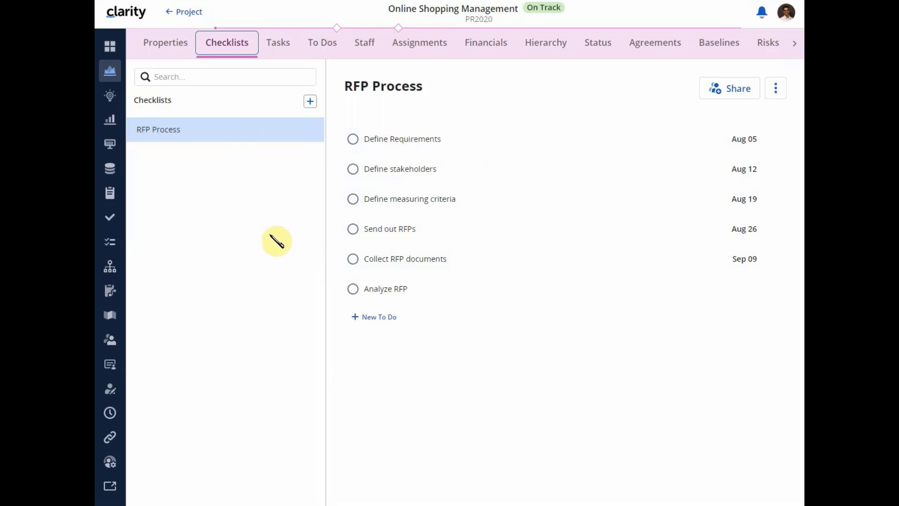
{"action": "left_click", "coordinate": [116, 199]}
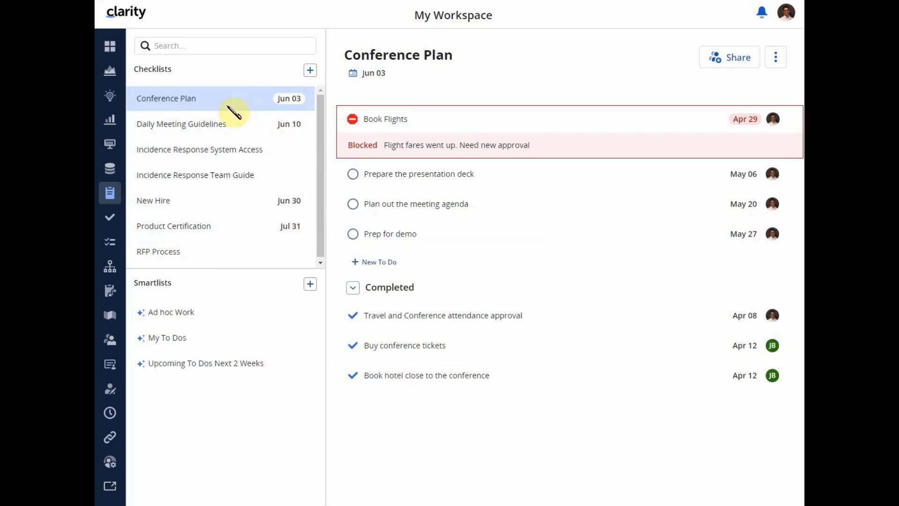
{"action": "left_click", "coordinate": [195, 46]}
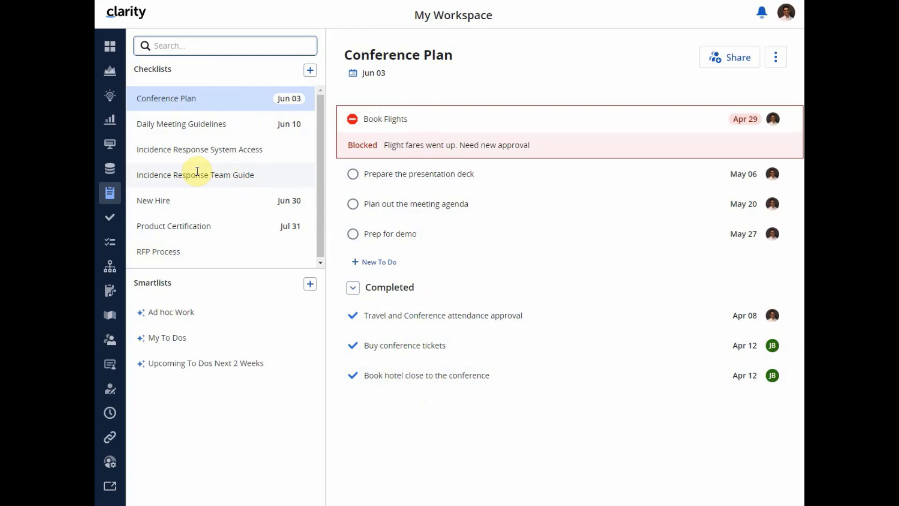
- View the Daily Meeting Guidelines checklist, follow its link to the Incident Response Playbooks project, and return to the workspace
{"action": "left_click", "coordinate": [183, 125]}
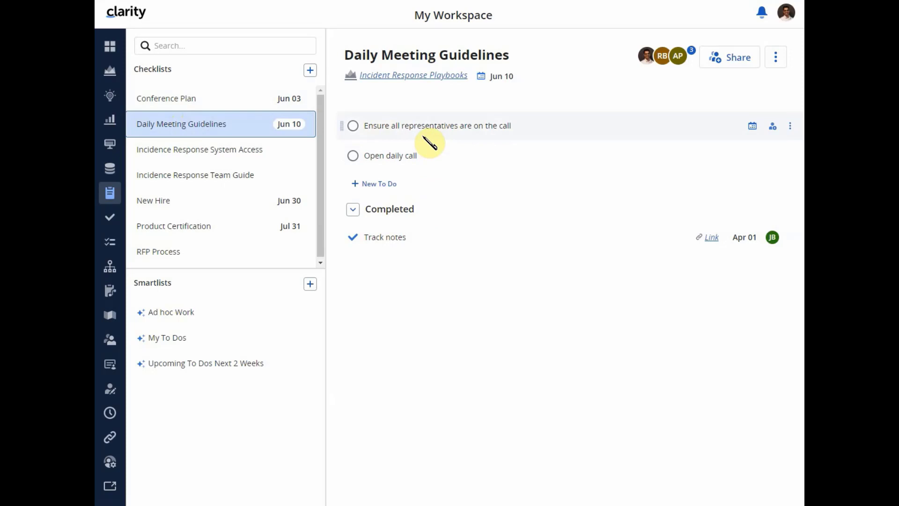
{"action": "left_click", "coordinate": [438, 81]}
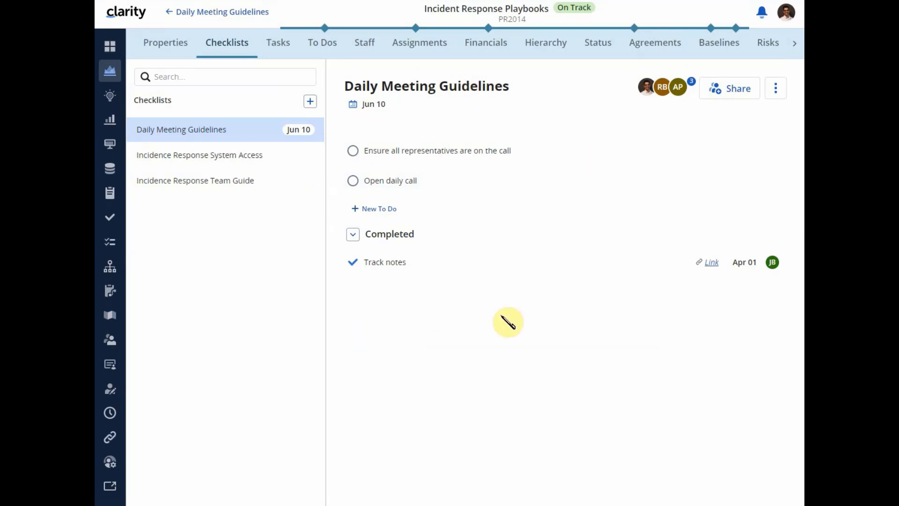
{"action": "left_click", "coordinate": [202, 14]}
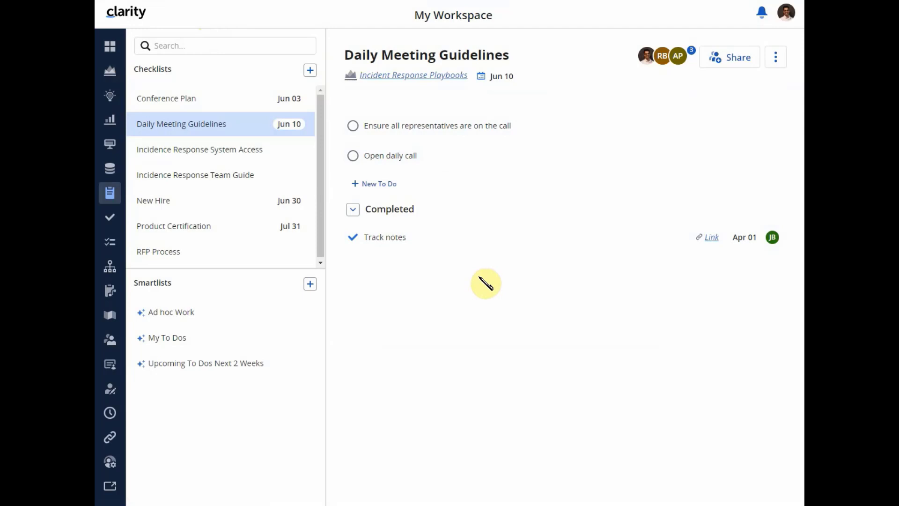
- Check the actions available for the Daily Meeting Guidelines checklist and try moving the Open daily call to-do up
{"action": "left_click", "coordinate": [775, 57]}
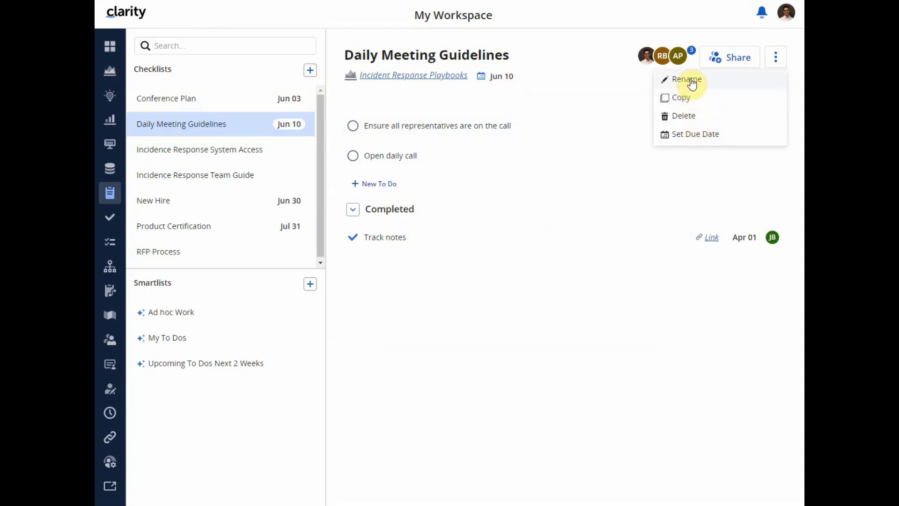
{"action": "left_click", "coordinate": [603, 59]}
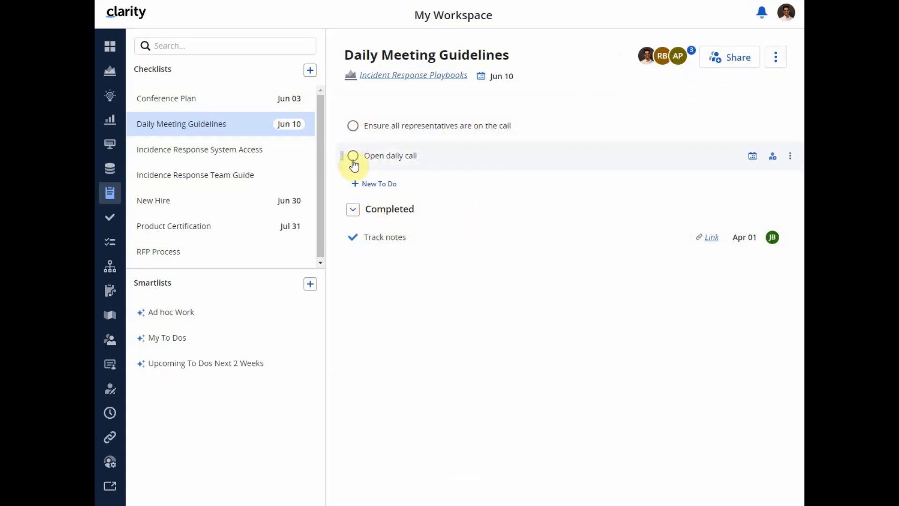
{"action": "left_click_drag", "start_coordinate": [346, 158], "coordinate": [345, 121]}
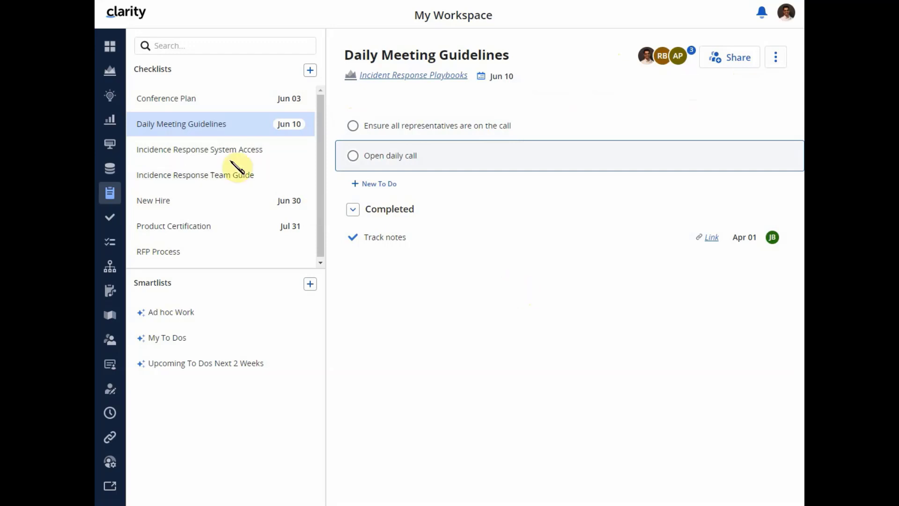
- View the Conference Plan checklist and check the actions available for its Book Flights to-do
{"action": "left_click", "coordinate": [176, 100]}
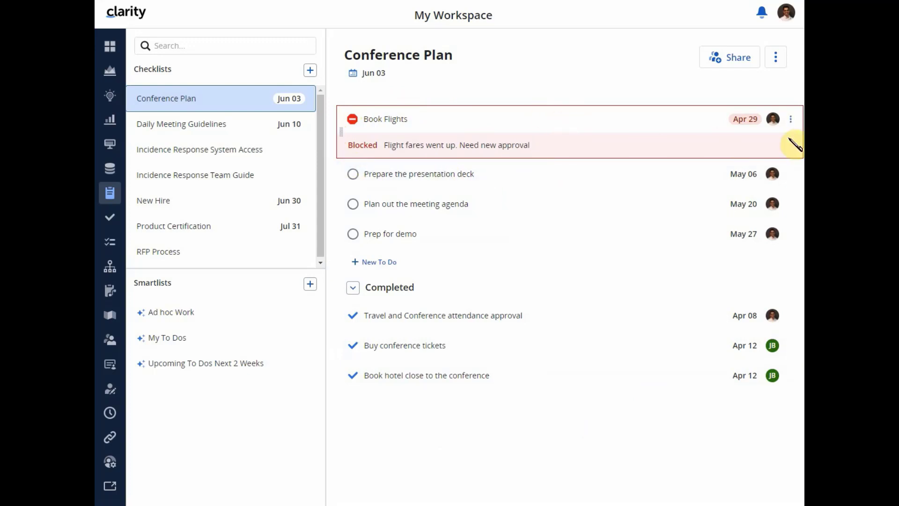
{"action": "left_click", "coordinate": [791, 120]}
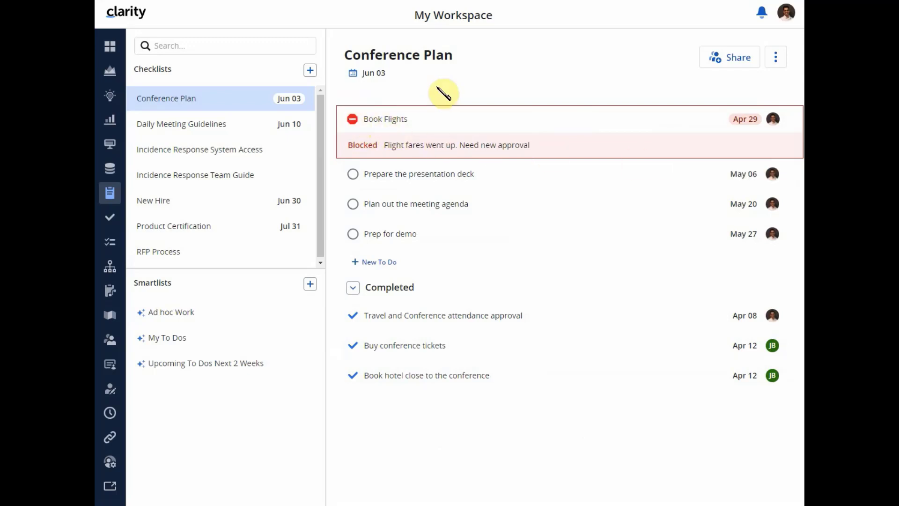
{"action": "left_click", "coordinate": [459, 85]}
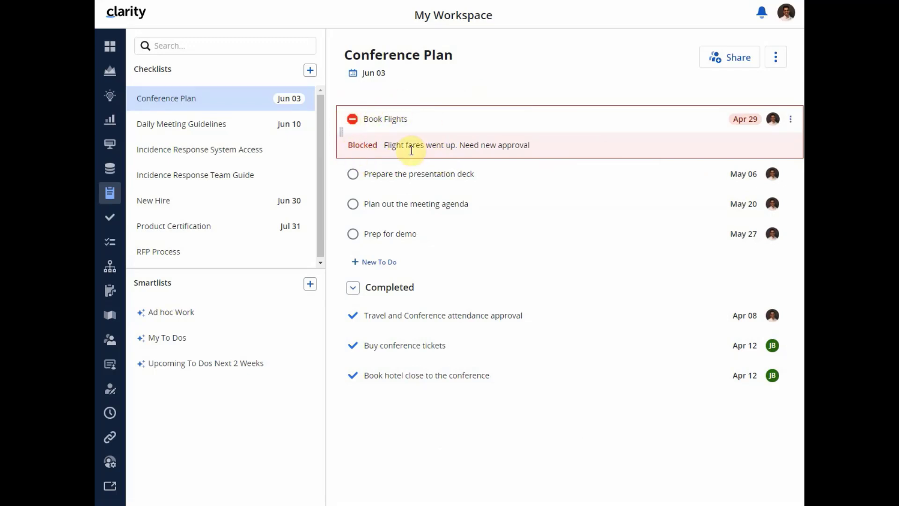
- Open the blocked reason of the Book Flights to-do for editing and close it
{"action": "left_click", "coordinate": [508, 147]}
{"action": "left_click", "coordinate": [508, 147]}
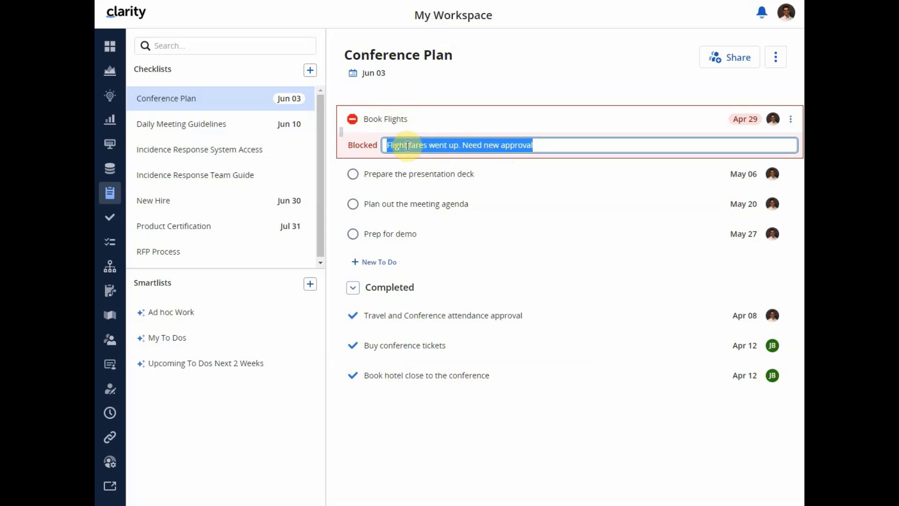
{"action": "left_click", "coordinate": [550, 147]}
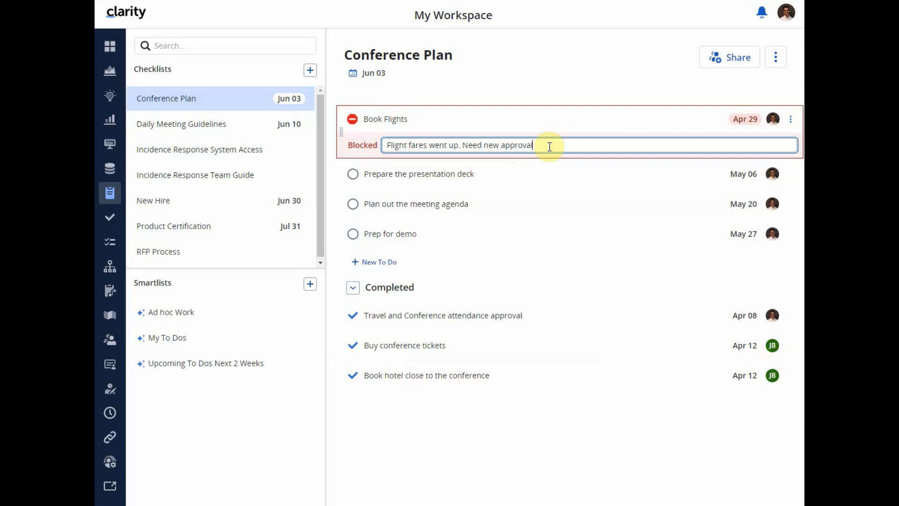
{"action": "left_click", "coordinate": [549, 86]}
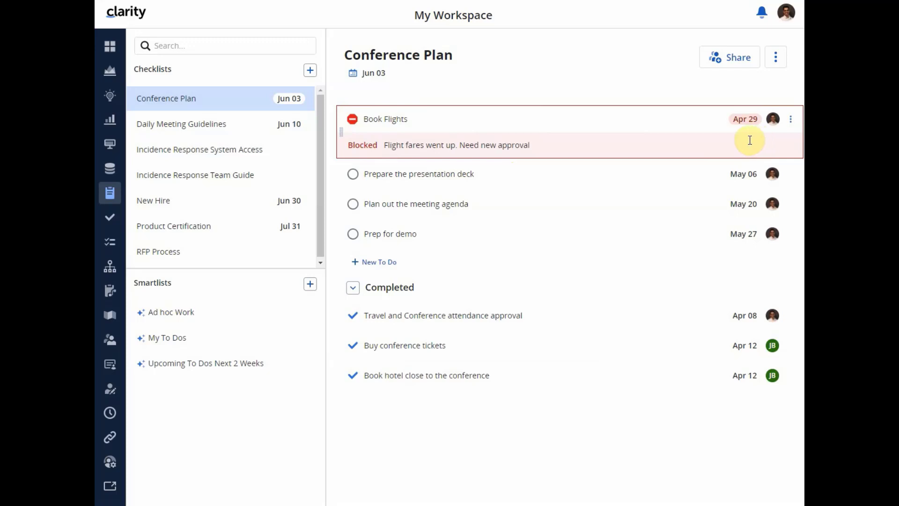
- Unblock the Book Flights to-do and block it again with the reason "Flight fares went up. Need new approval"
{"action": "left_click", "coordinate": [789, 120]}
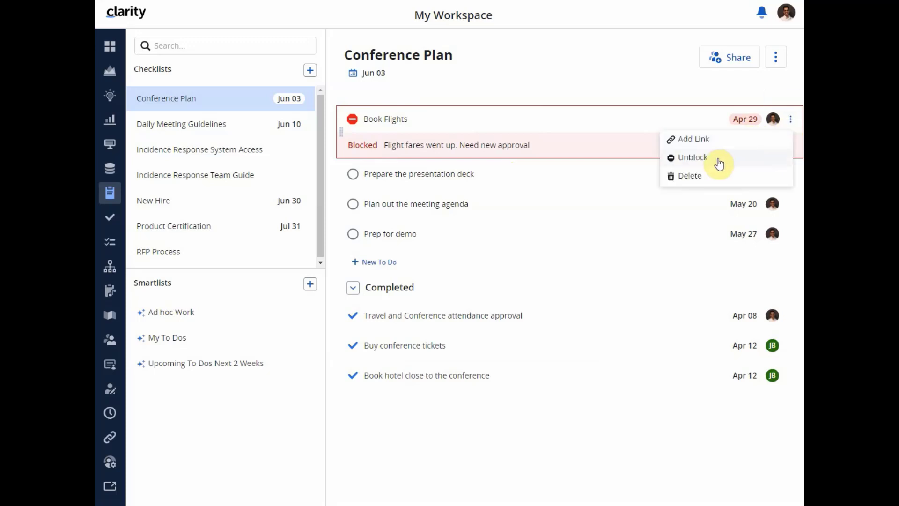
{"action": "left_click", "coordinate": [352, 119]}
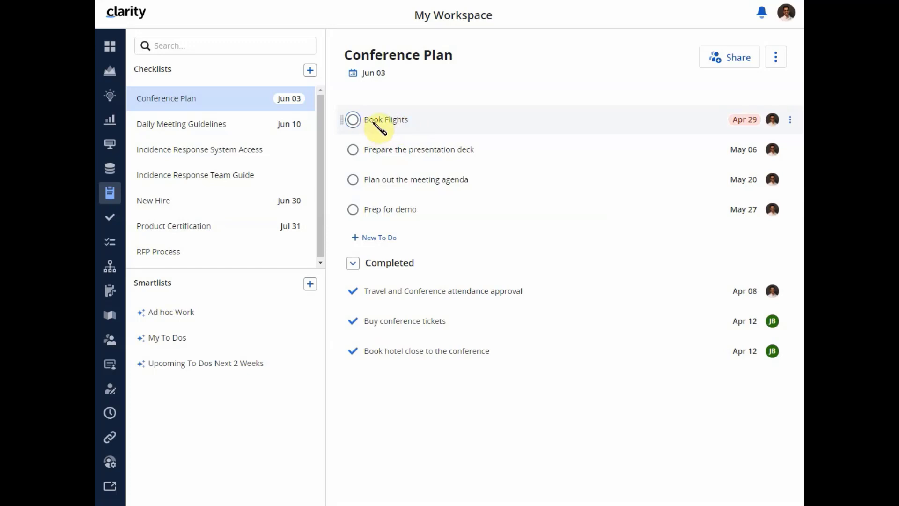
{"action": "left_click", "coordinate": [790, 121]}
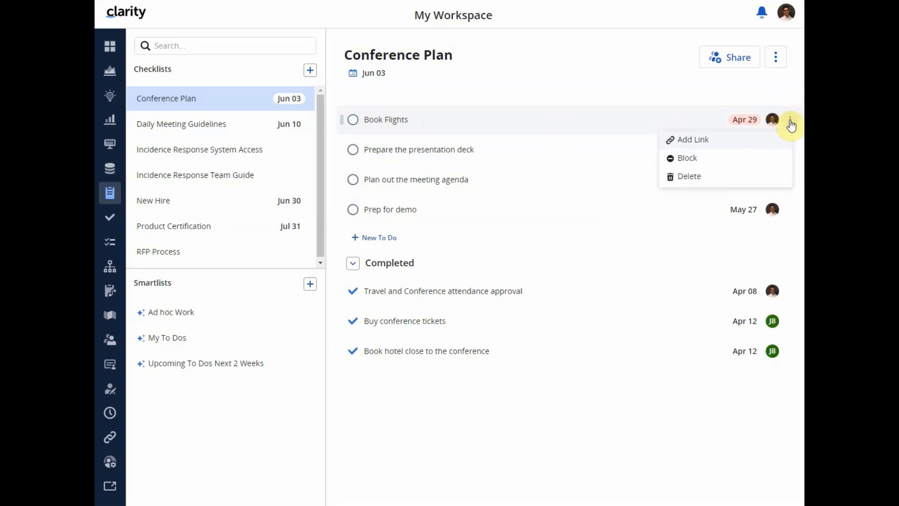
{"action": "left_click", "coordinate": [721, 159]}
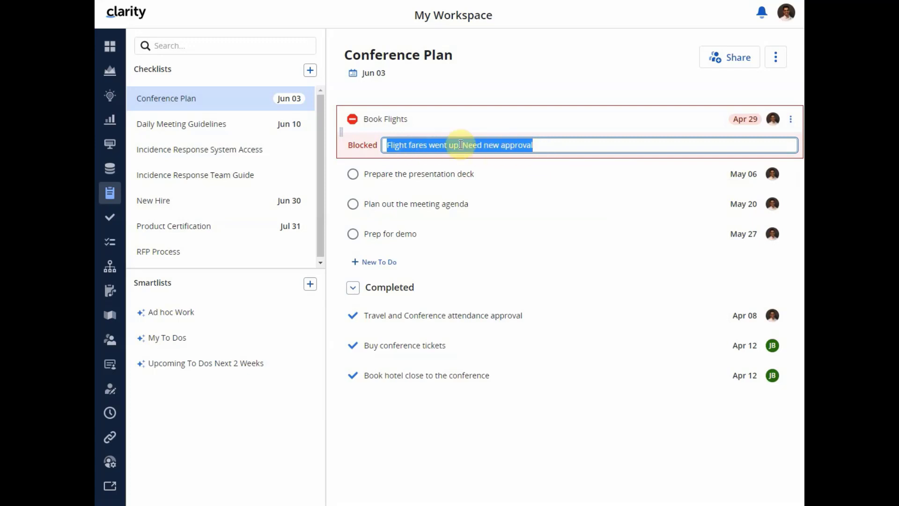
{"action": "left_click", "coordinate": [518, 97]}
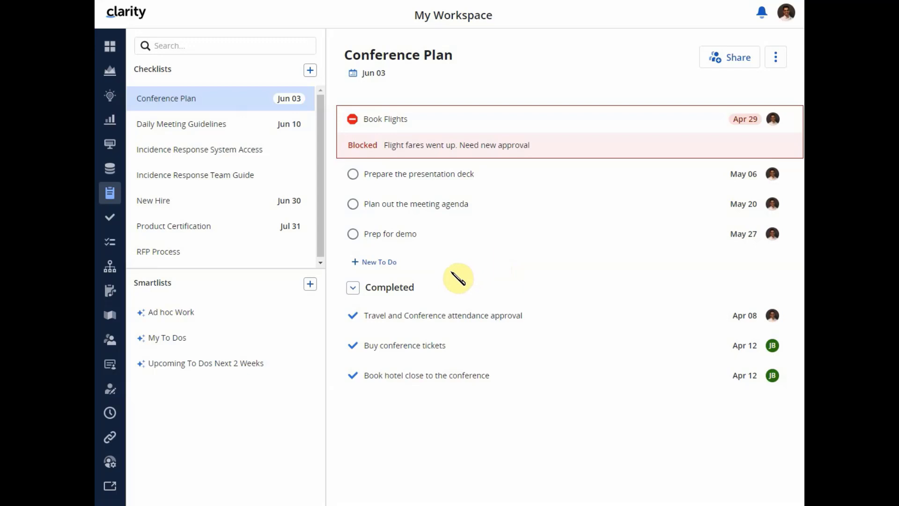
- Mark the Prepare the presentation deck to-do as completed, then open its link for editing and close it without entering an address
{"action": "left_click", "coordinate": [354, 176]}
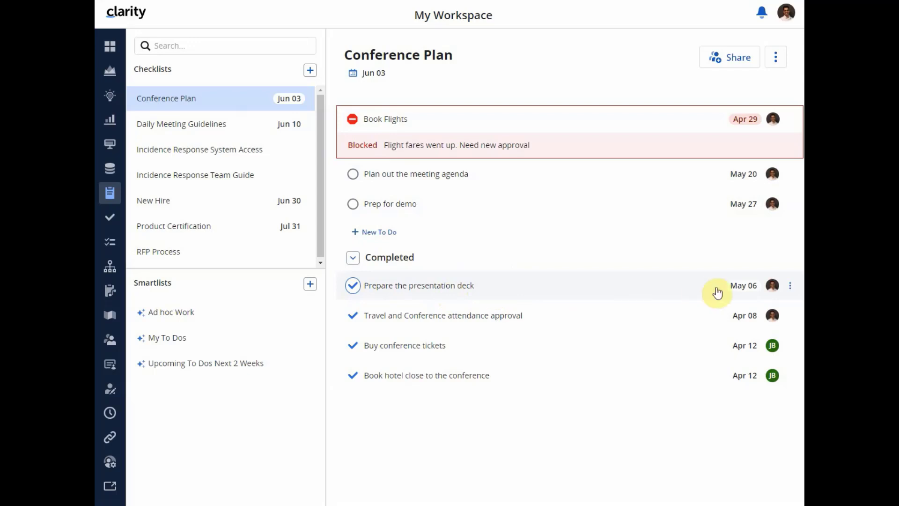
{"action": "left_click", "coordinate": [790, 286]}
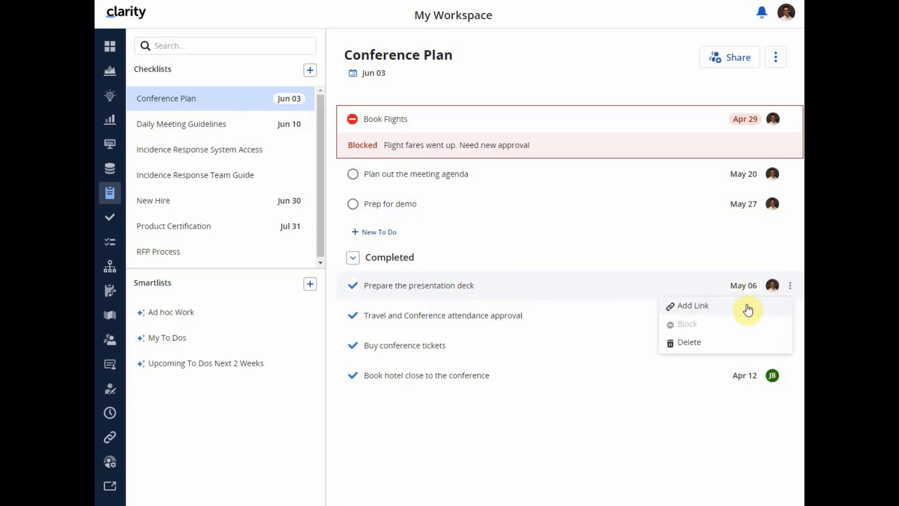
{"action": "left_click", "coordinate": [697, 307]}
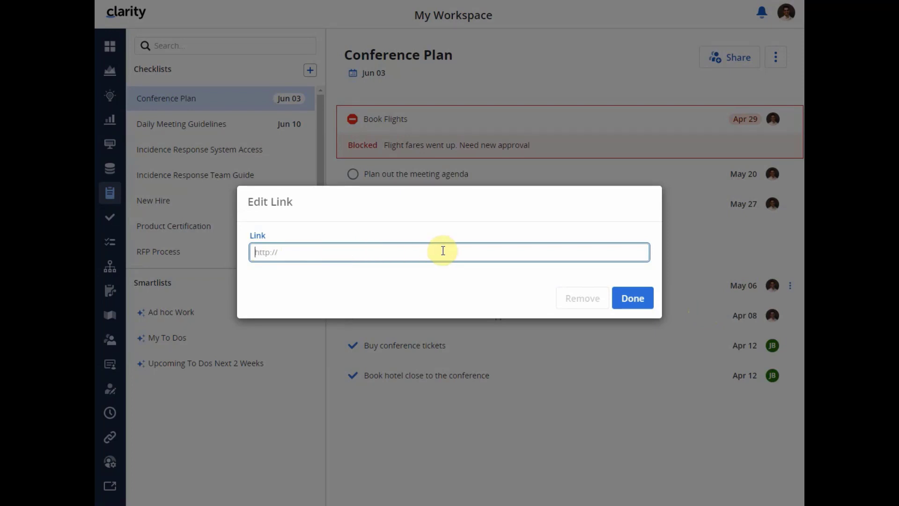
{"action": "left_click", "coordinate": [632, 302]}
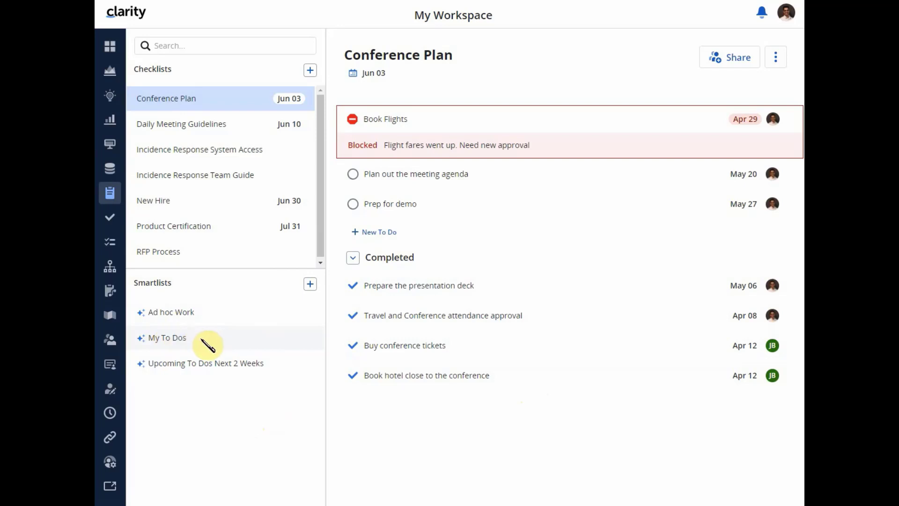
- View the My To Dos, Ad hoc Work and Upcoming To Dos Next 2 Weeks smartlists, following the Book Flights to-do to its parent checklist
{"action": "left_click", "coordinate": [208, 345]}
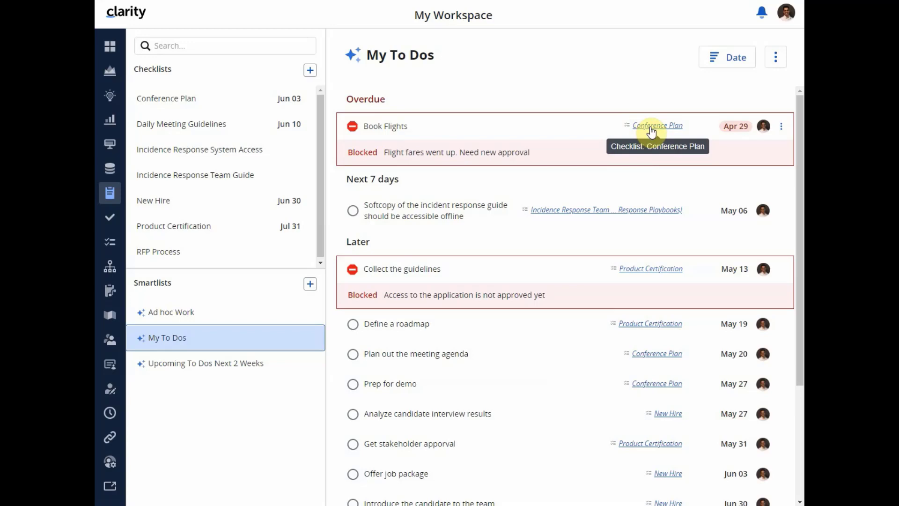
{"action": "scroll", "coordinate": [569, 345], "scroll_direction": "down", "scroll_amount": 3}
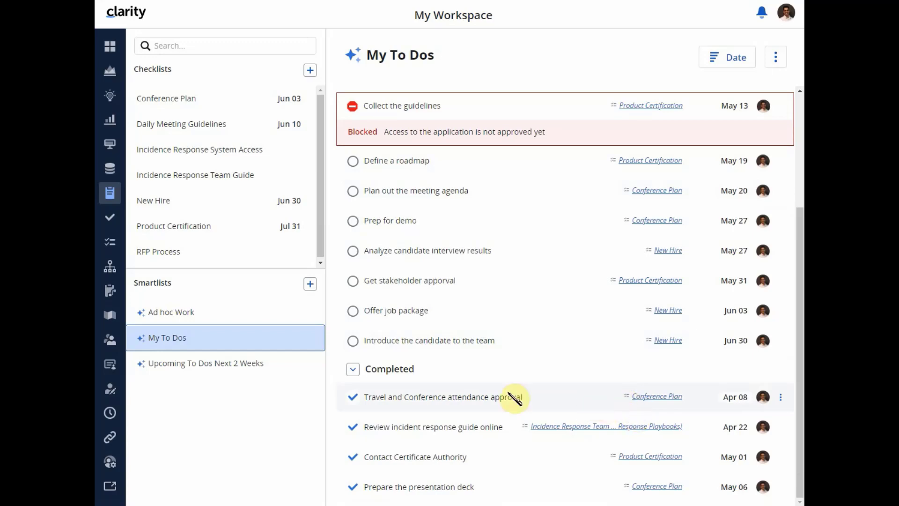
{"action": "left_click", "coordinate": [192, 311]}
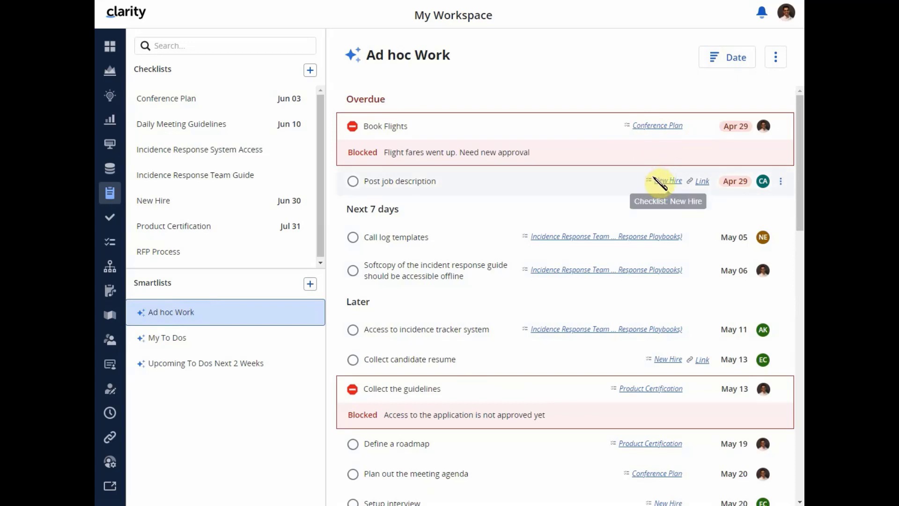
{"action": "left_click", "coordinate": [653, 132]}
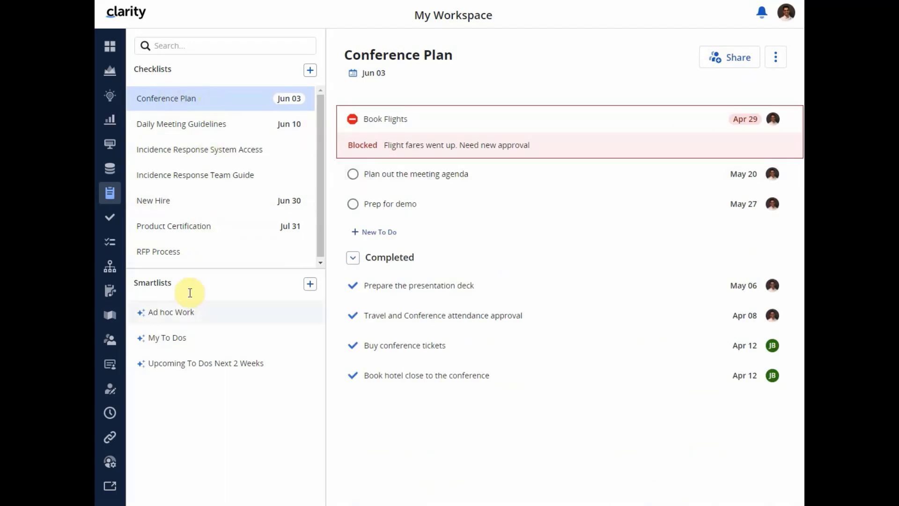
{"action": "left_click", "coordinate": [179, 313]}
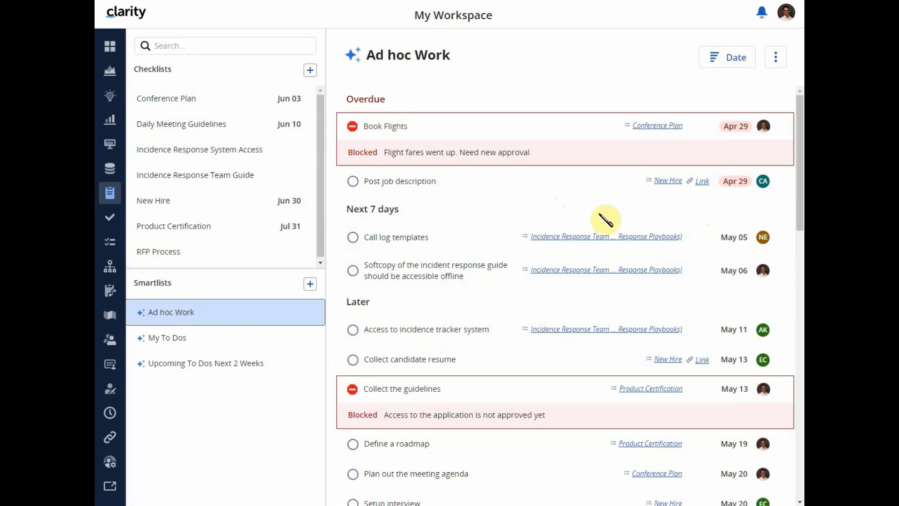
{"action": "left_click", "coordinate": [202, 364]}
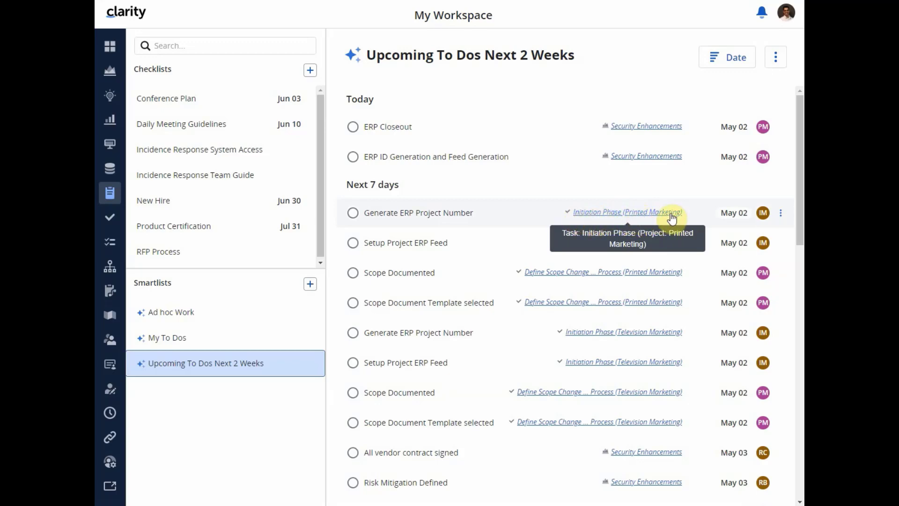
- Start a new smartlist named "My Blocked Work" and add the filter Blocked equal to Yes
{"action": "left_click", "coordinate": [310, 287]}
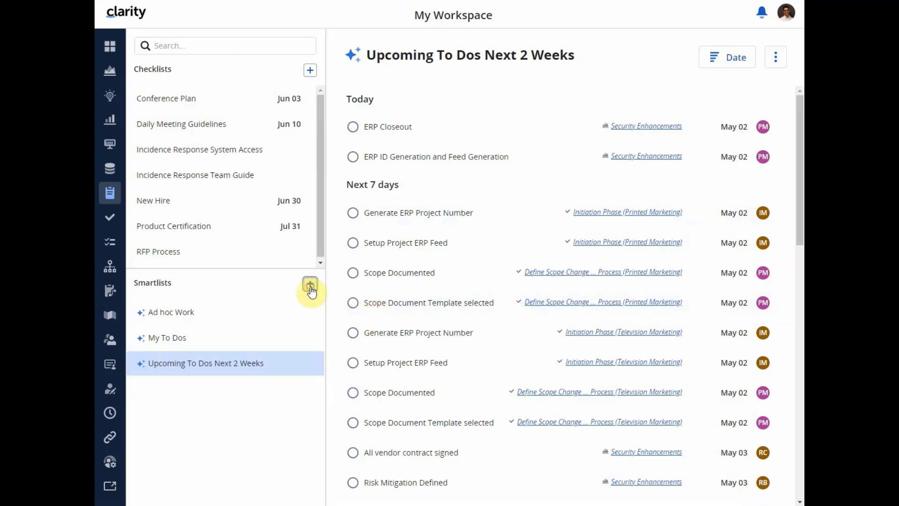
{"action": "left_click", "coordinate": [298, 215]}
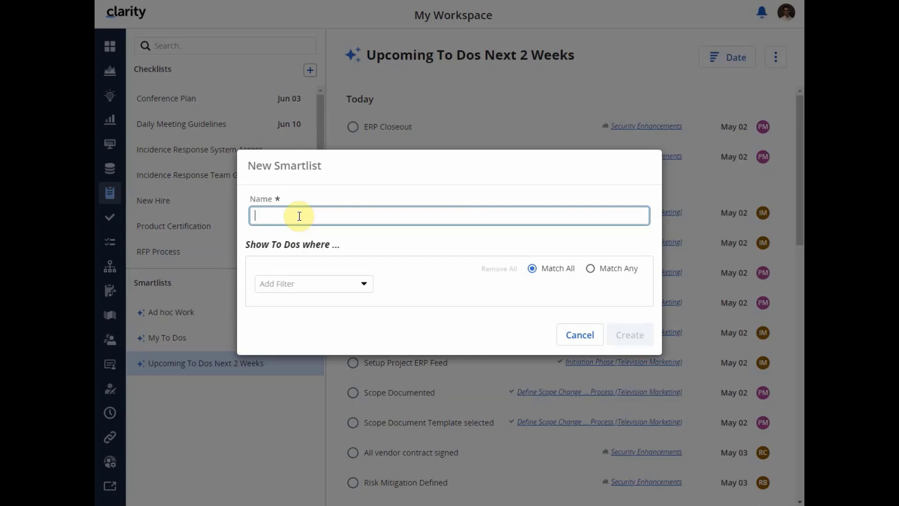
{"action": "type", "text": "My Blocked Work"}
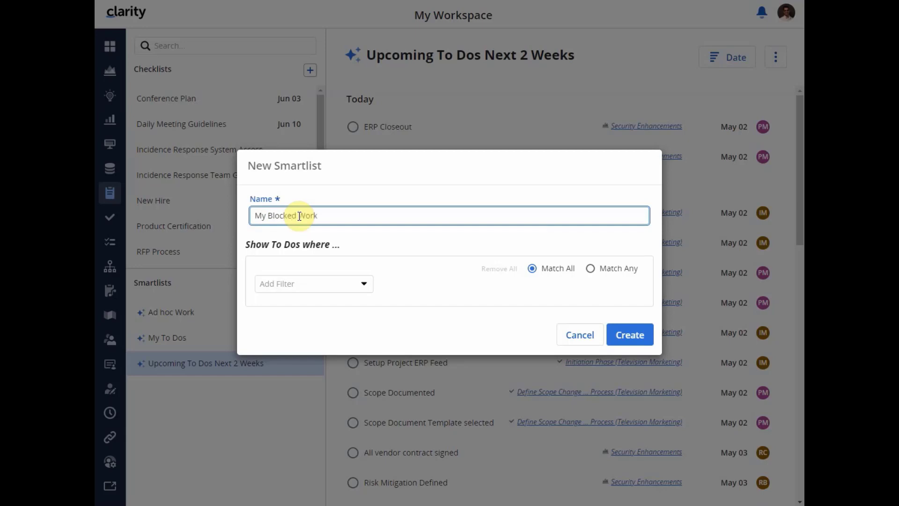
{"action": "left_click", "coordinate": [299, 283]}
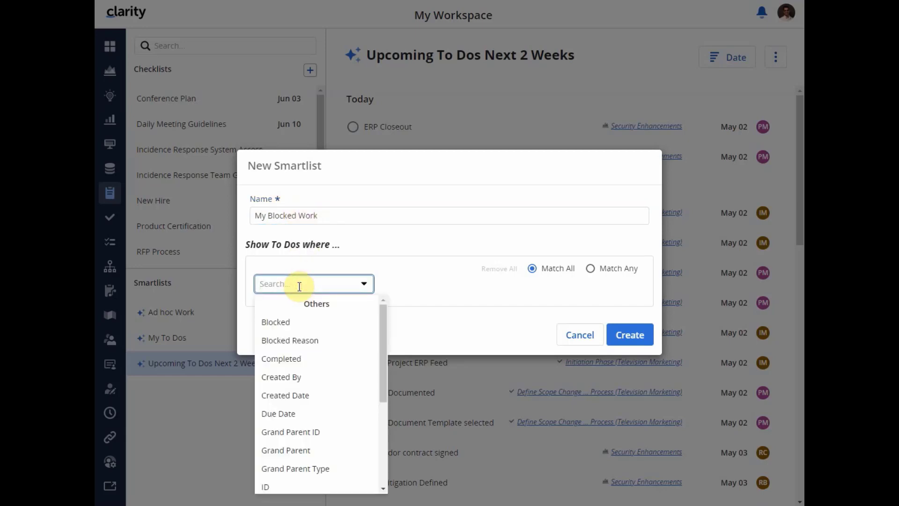
{"action": "left_click", "coordinate": [297, 321]}
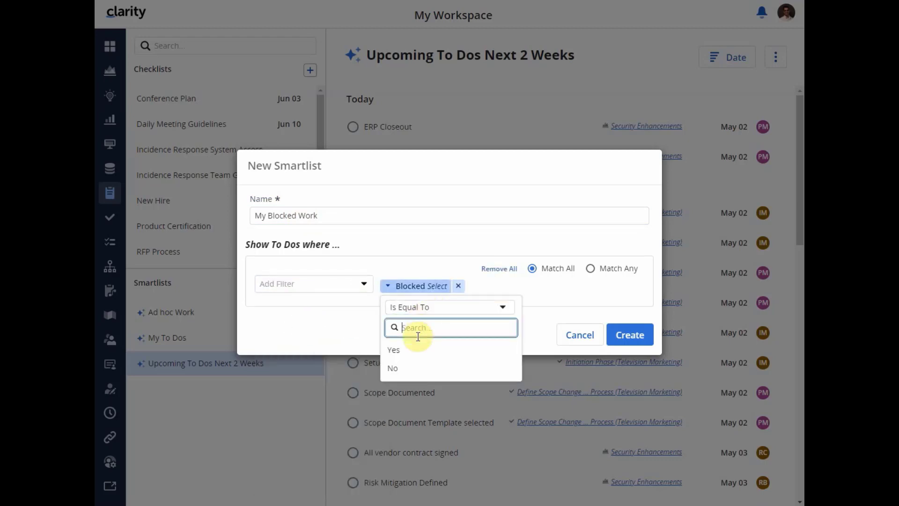
{"action": "left_click", "coordinate": [414, 354]}
- Add the filter Owner equal to Current User and create the My Blocked Work smartlist
{"action": "left_click", "coordinate": [319, 283]}
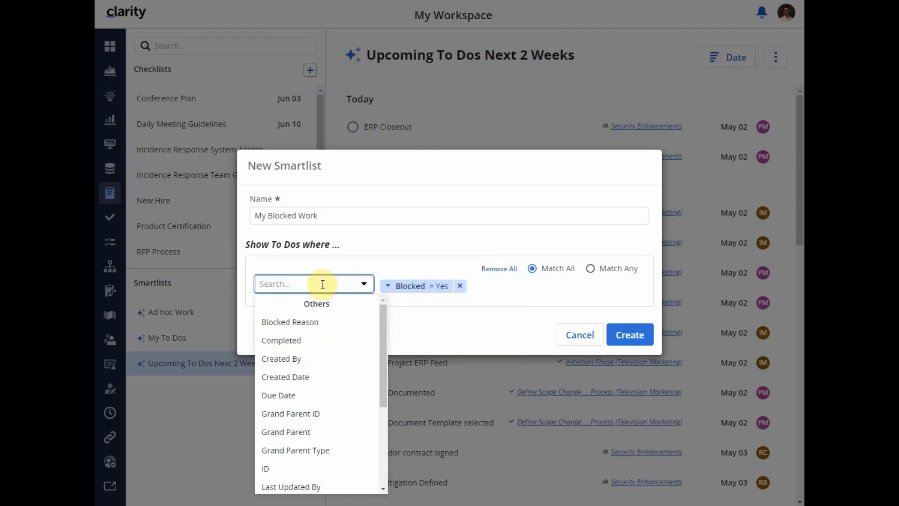
{"action": "type", "text": "owner"}
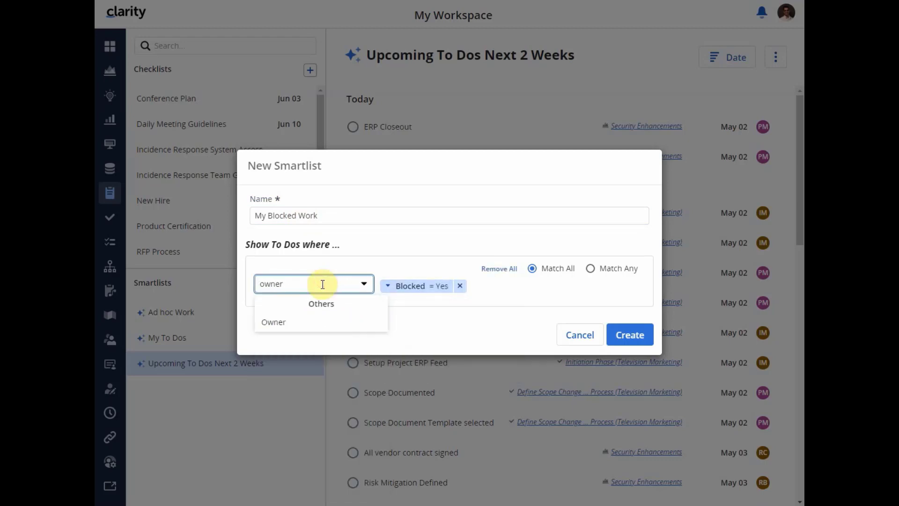
{"action": "left_click", "coordinate": [311, 320]}
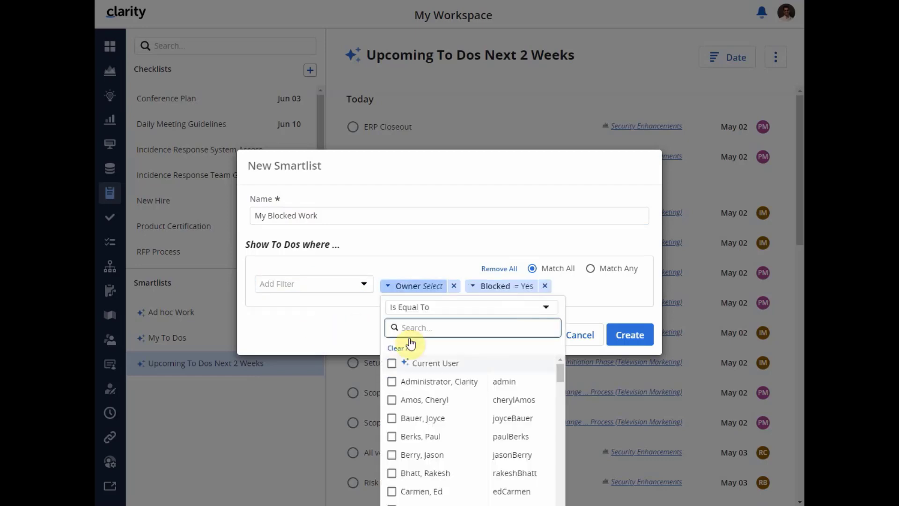
{"action": "left_click", "coordinate": [419, 365]}
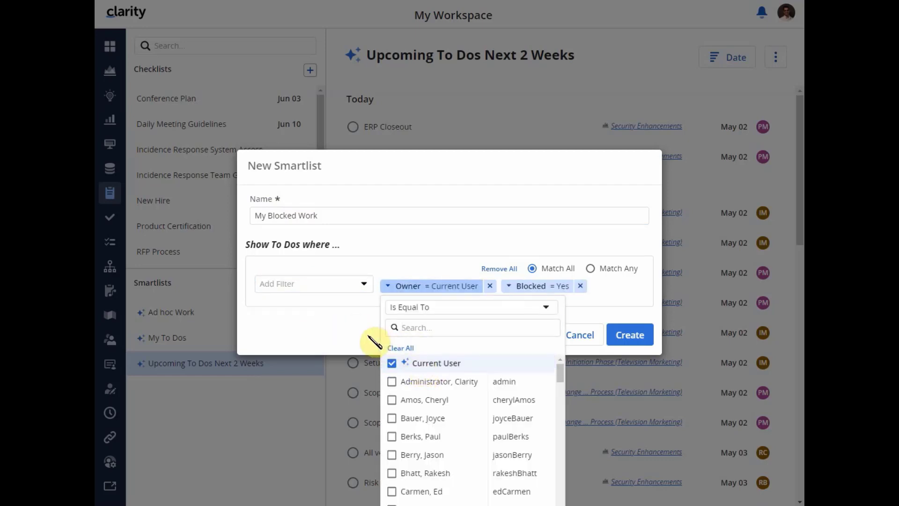
{"action": "left_click", "coordinate": [342, 333]}
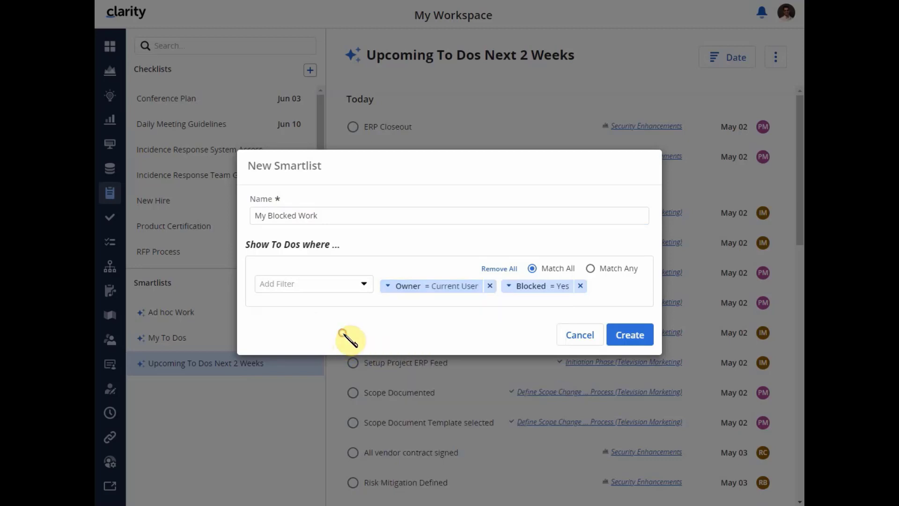
{"action": "left_click", "coordinate": [623, 335]}
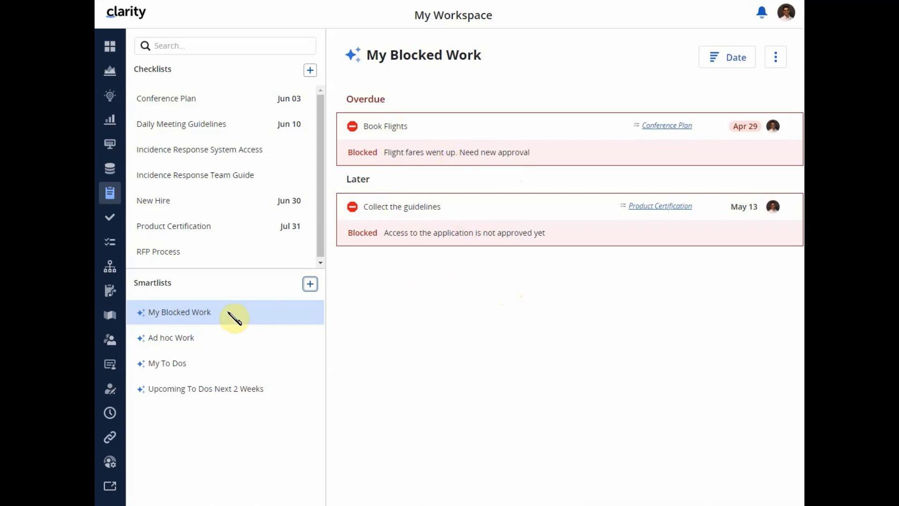
- Arrange the Ad hoc Work smartlist's to-dos by name, then by owner
{"action": "left_click", "coordinate": [182, 338]}
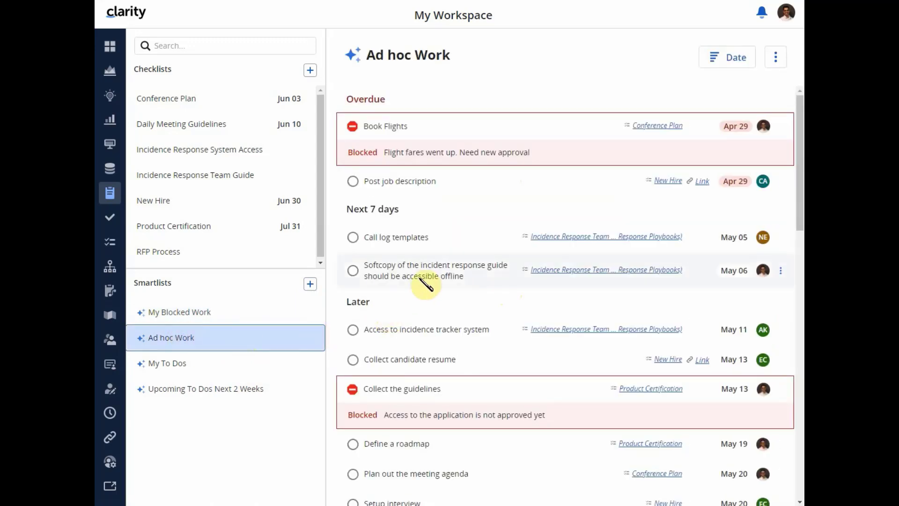
{"action": "left_click", "coordinate": [722, 65]}
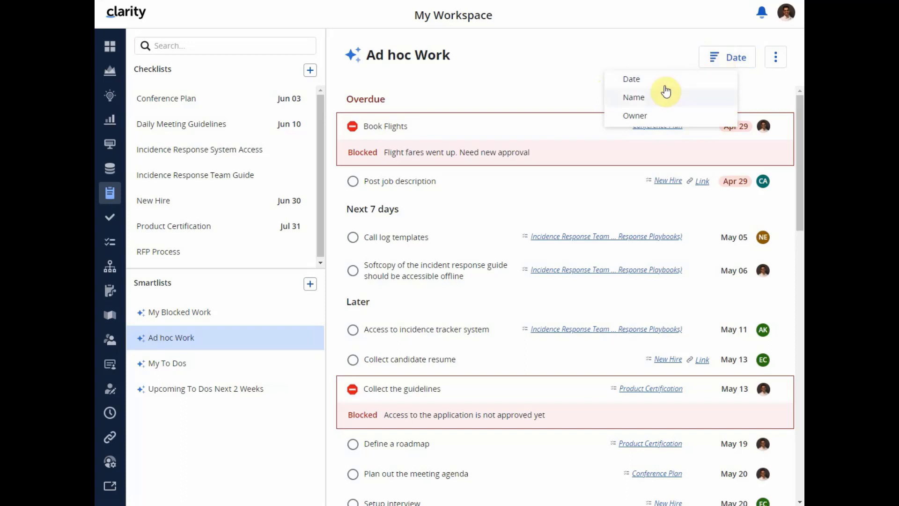
{"action": "left_click", "coordinate": [639, 99]}
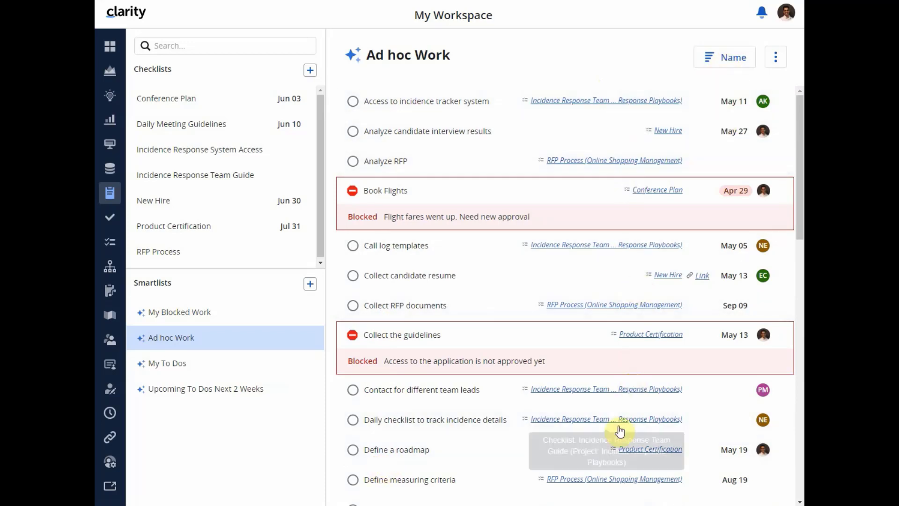
{"action": "left_click", "coordinate": [718, 56]}
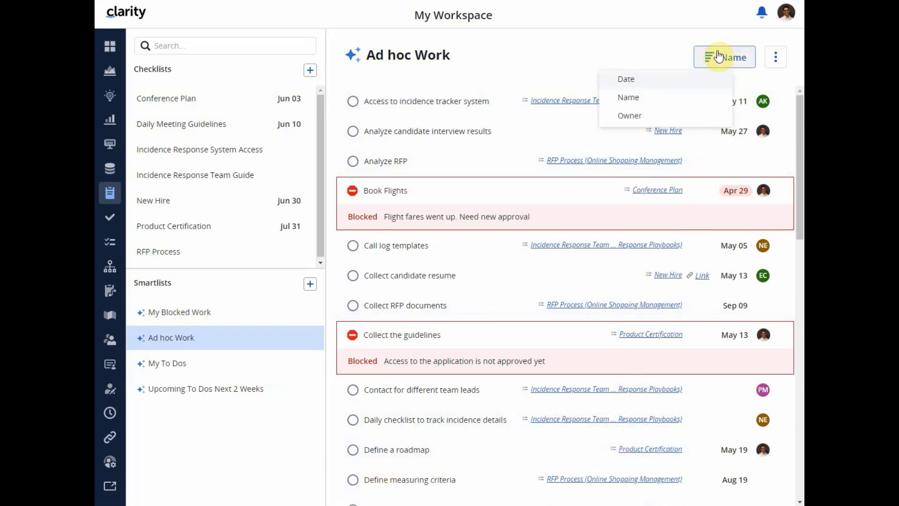
{"action": "left_click", "coordinate": [627, 115]}
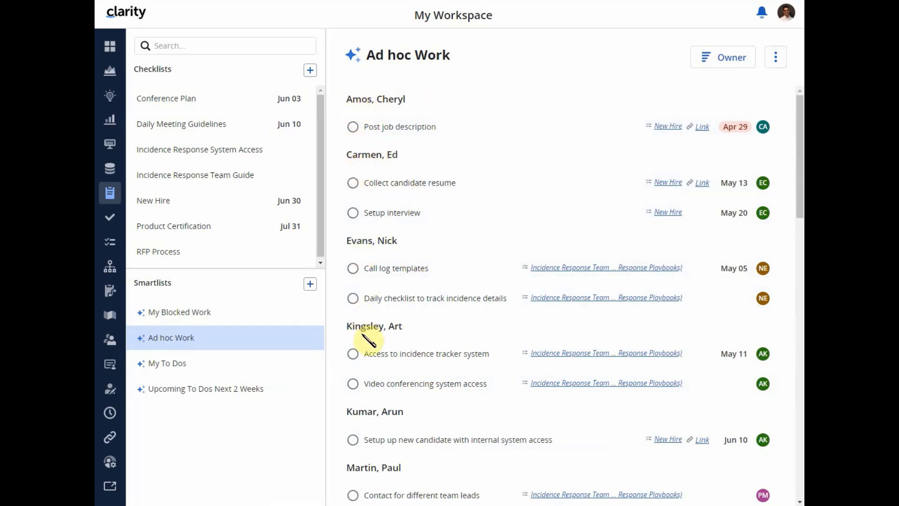
- Examine the available filter fields and Parent Type options in the Ad hoc Work smartlist's settings, then cancel the edit
{"action": "left_click", "coordinate": [775, 56]}
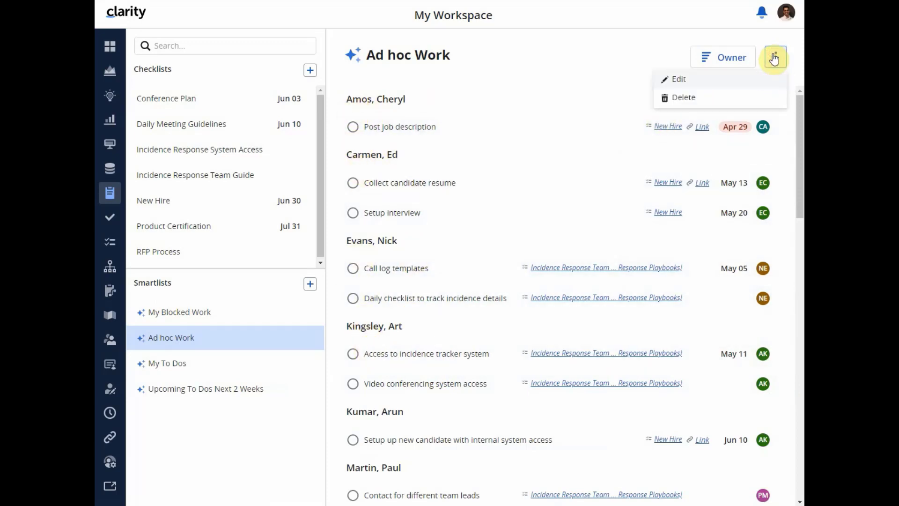
{"action": "left_click", "coordinate": [693, 84]}
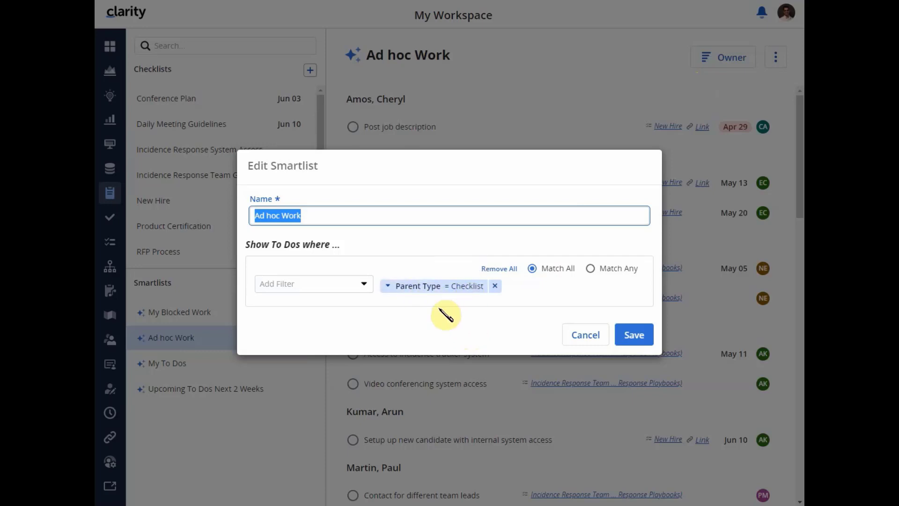
{"action": "left_click", "coordinate": [364, 284]}
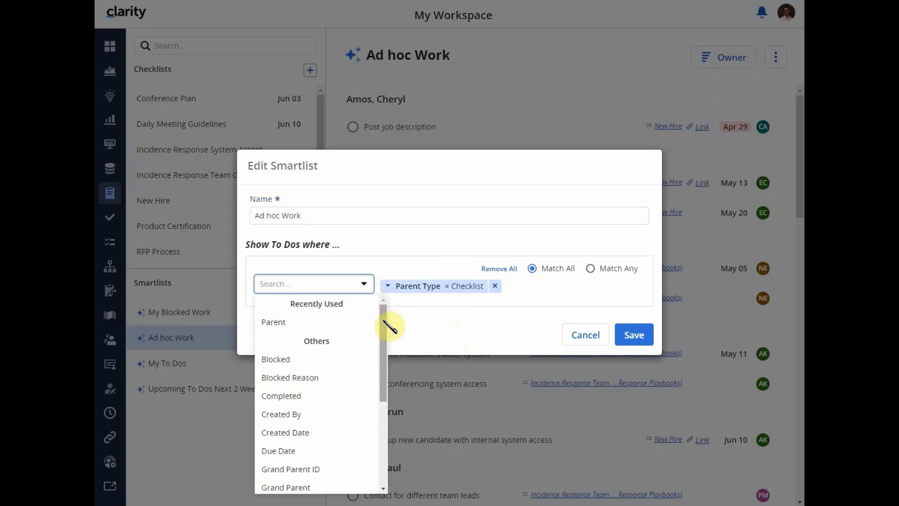
{"action": "left_click_drag", "start_coordinate": [386, 324], "coordinate": [379, 381]}
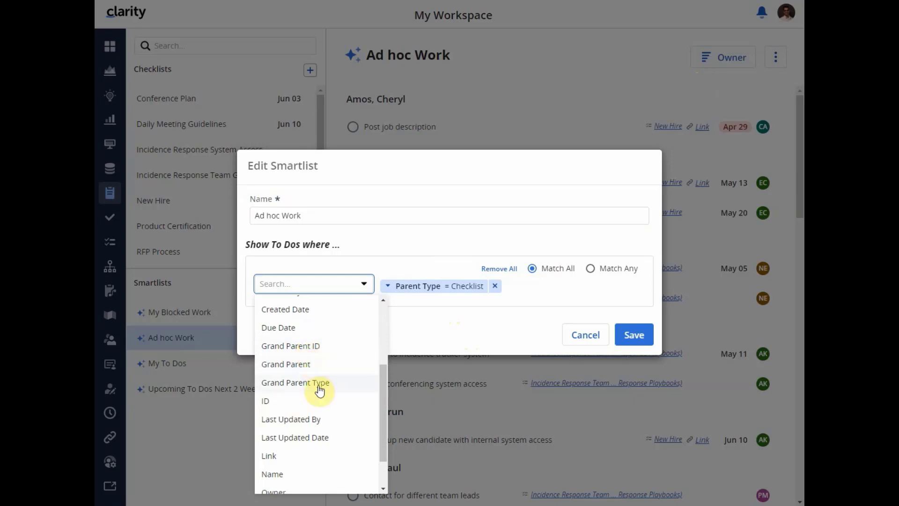
{"action": "left_click_drag", "start_coordinate": [383, 378], "coordinate": [387, 431]}
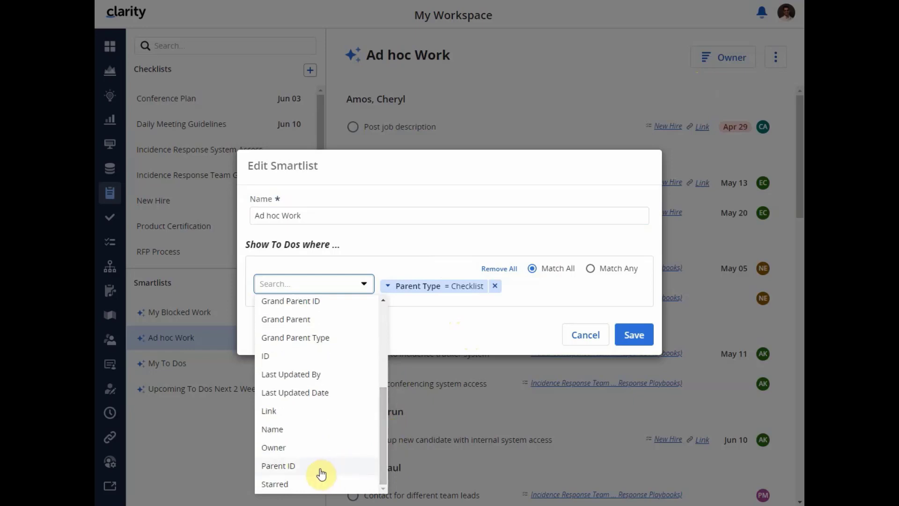
{"action": "left_click", "coordinate": [447, 293]}
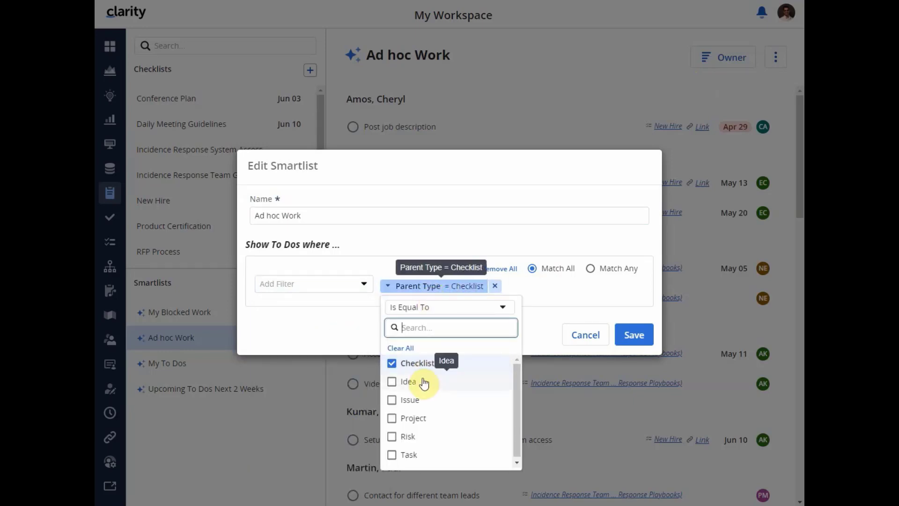
{"action": "mouse_move", "coordinate": [520, 381]}
{"action": "left_mouse_down"}
{"action": "mouse_move", "coordinate": [519, 400]}
{"action": "mouse_move", "coordinate": [519, 377]}
{"action": "left_mouse_up"}
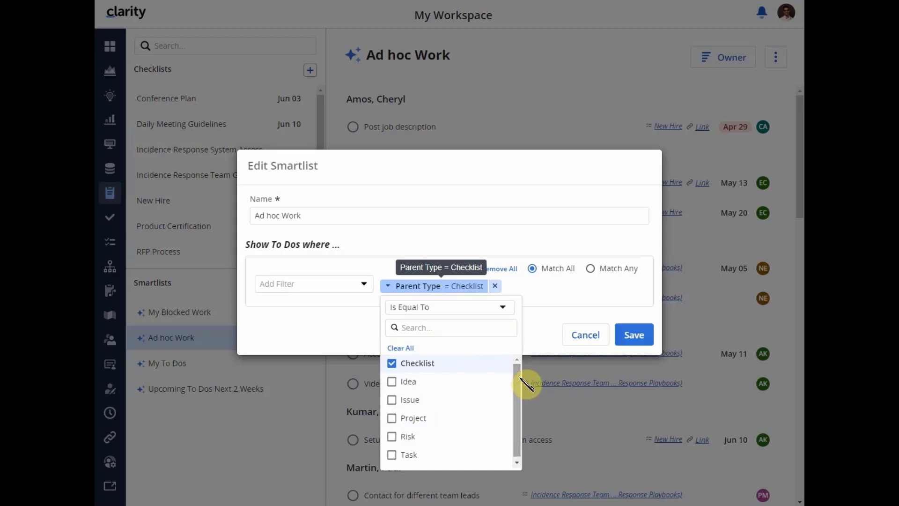
{"action": "mouse_move", "coordinate": [520, 377]}
{"action": "left_mouse_down"}
{"action": "mouse_move", "coordinate": [521, 392]}
{"action": "mouse_move", "coordinate": [521, 385]}
{"action": "left_mouse_up"}
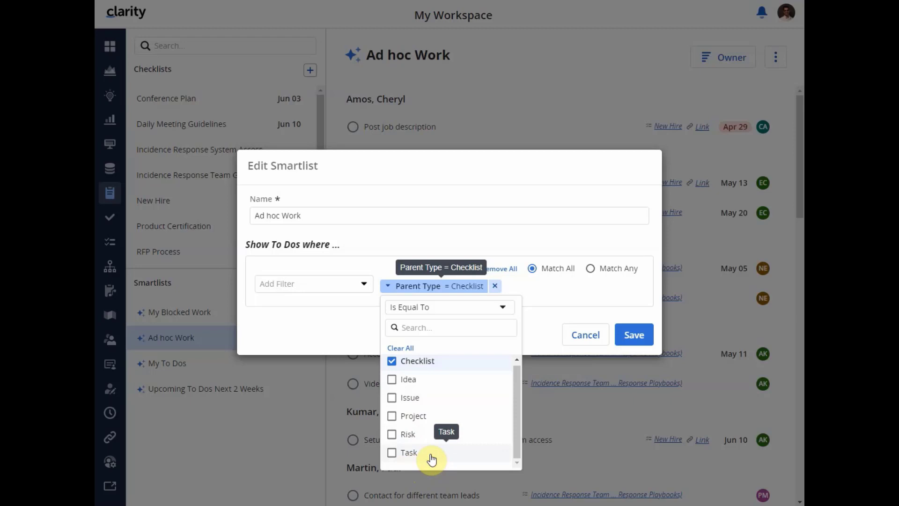
{"action": "left_click", "coordinate": [549, 335]}
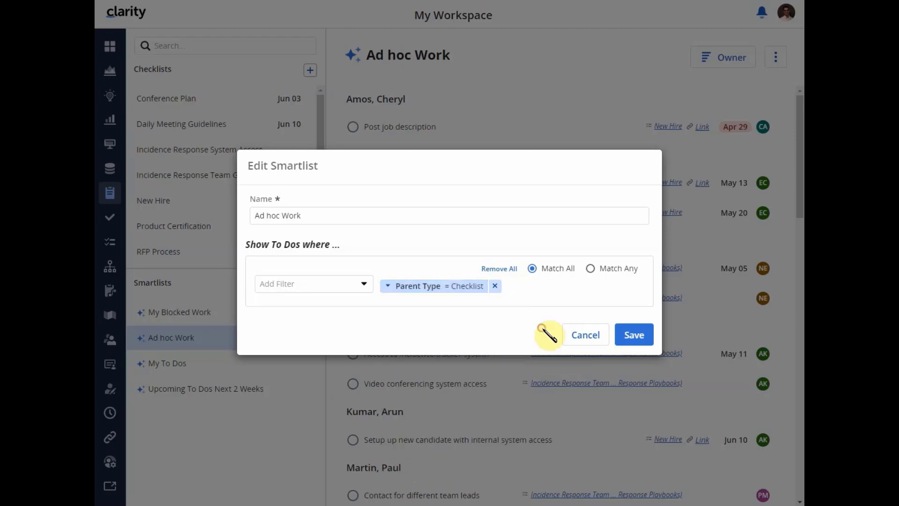
{"action": "left_click", "coordinate": [583, 342]}
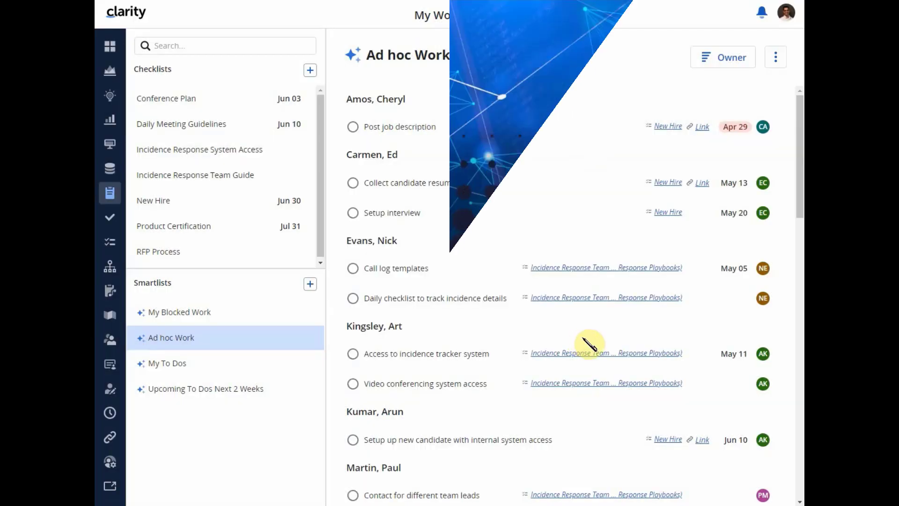